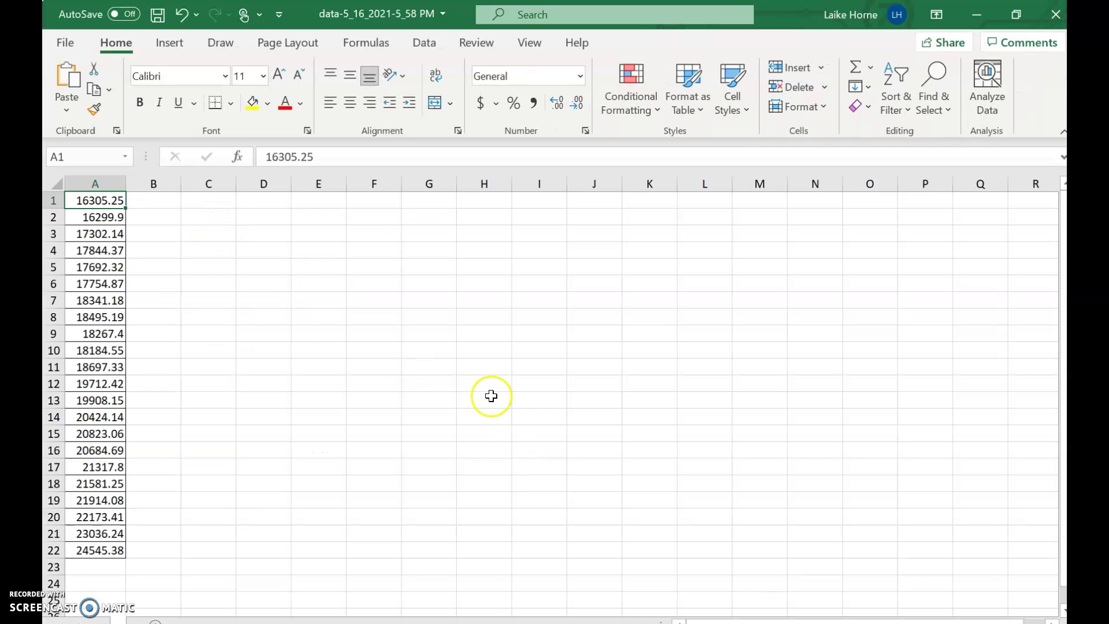
Label cell C4 as mean
click(203, 244)
text(mean)
key(Tab)
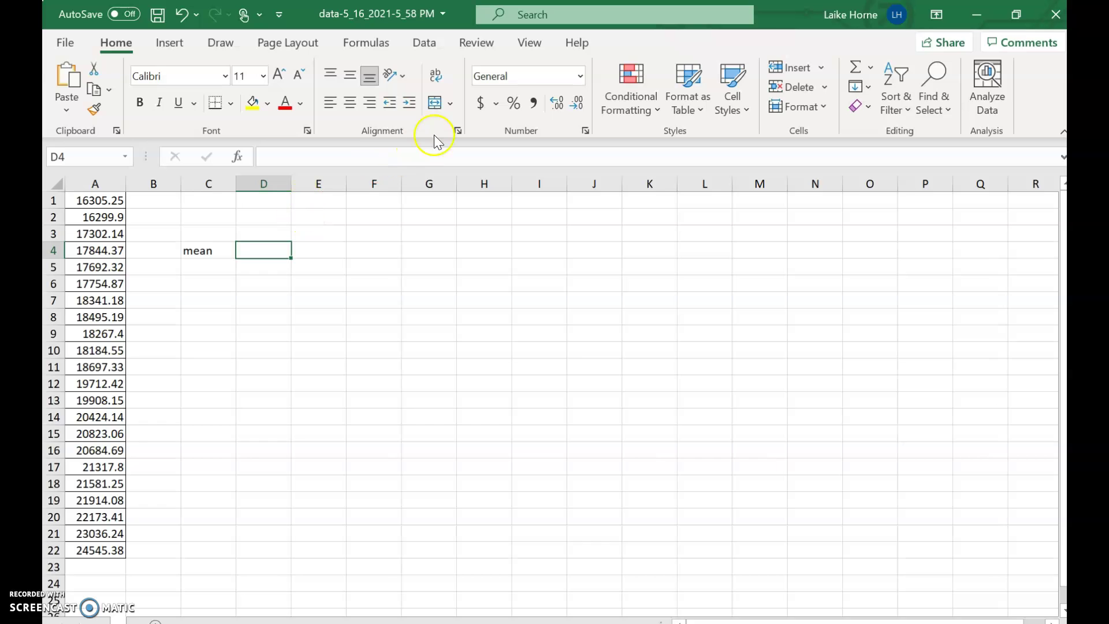
Calculate the average of A1:A22 in D4 and show it to three decimal places
text(f)
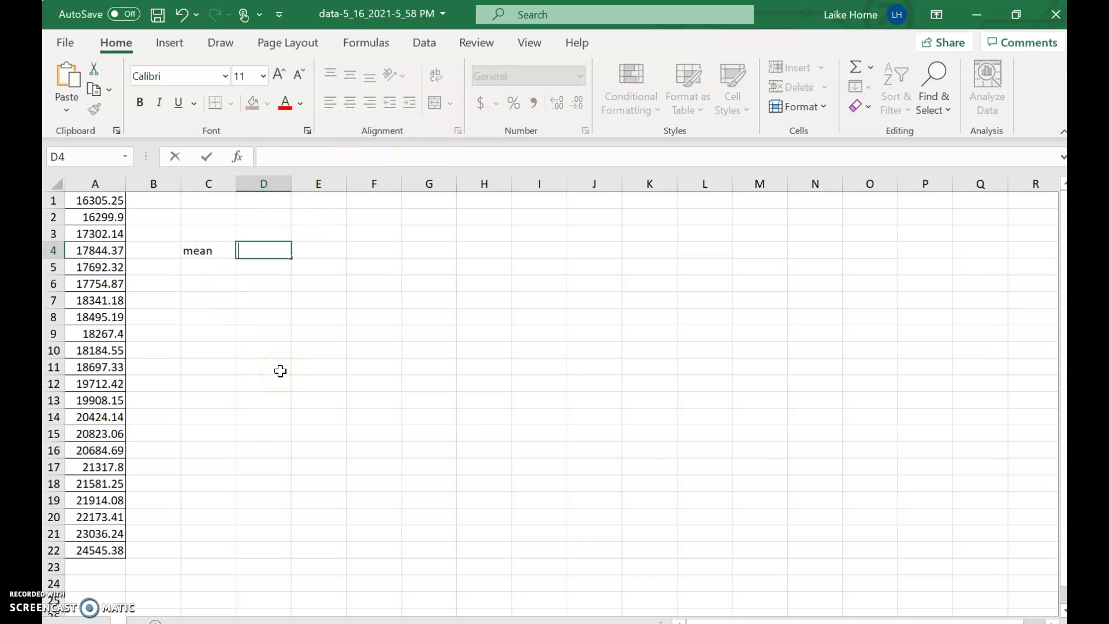
text(=averag)
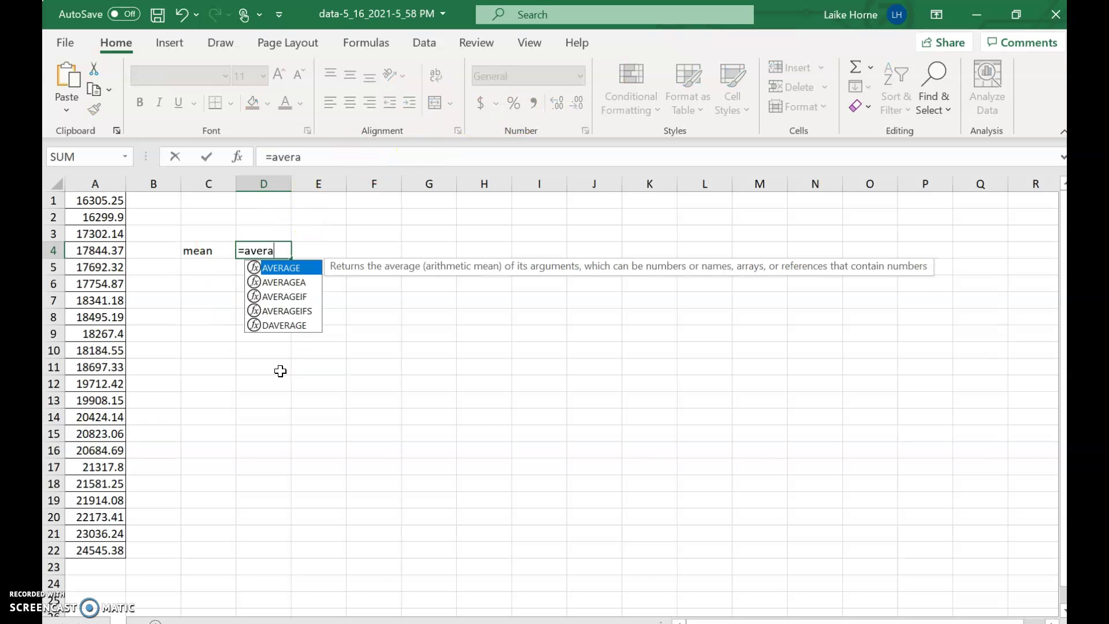
double_click(282, 268)
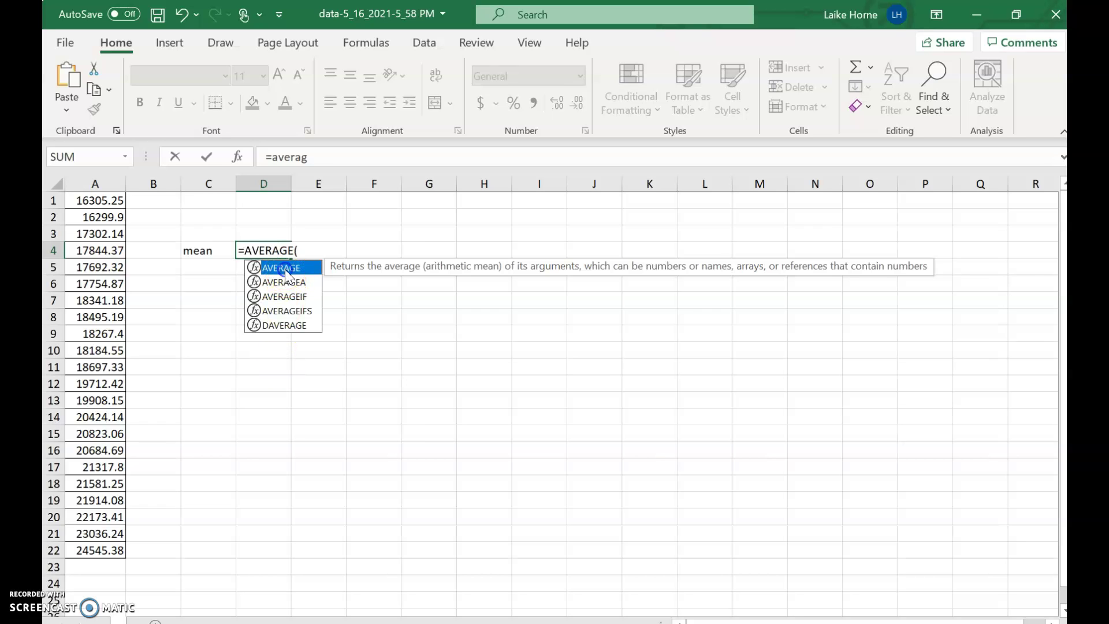
drag(84, 200, 100, 553)
text())
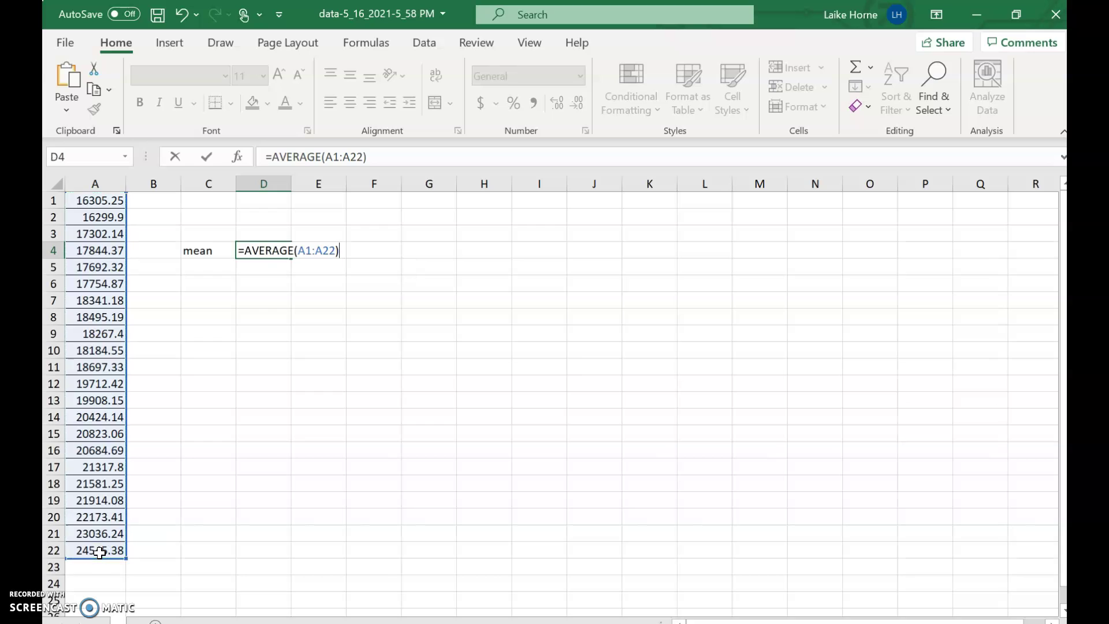
key(Return)
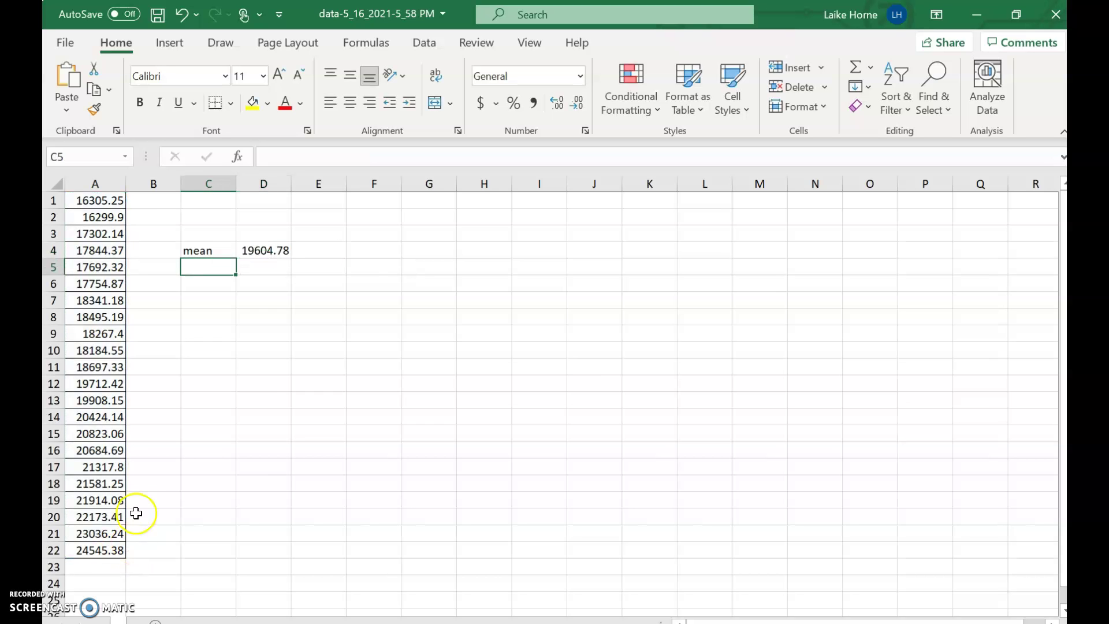
click(269, 249)
click(555, 104)
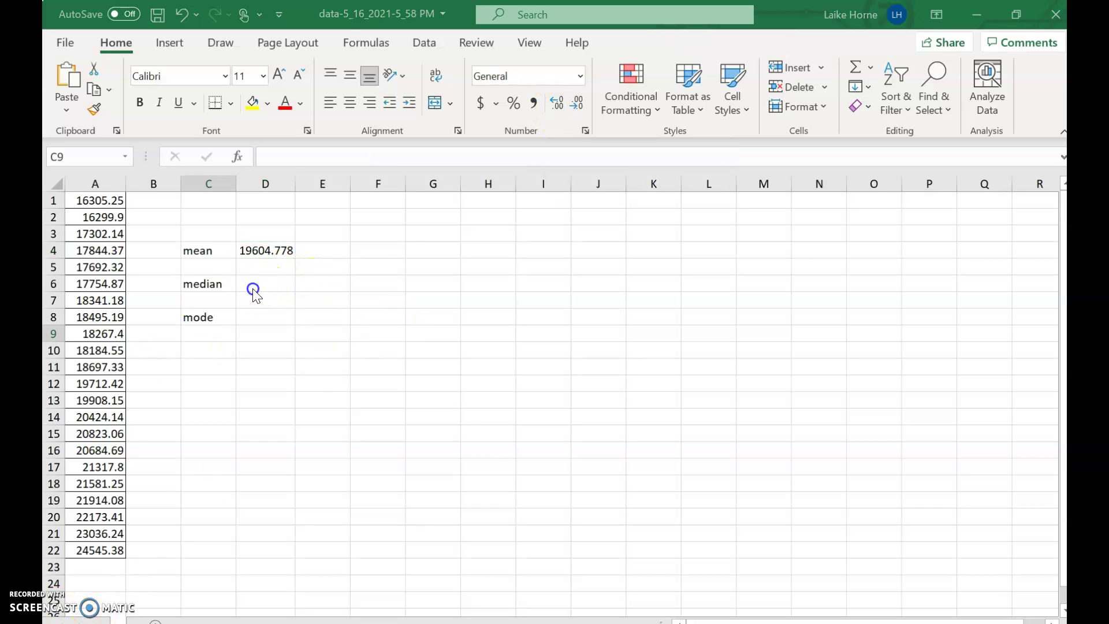
Calculate the median of A1:A22 in D6 and show it to three decimal places
click(256, 284)
text(=)
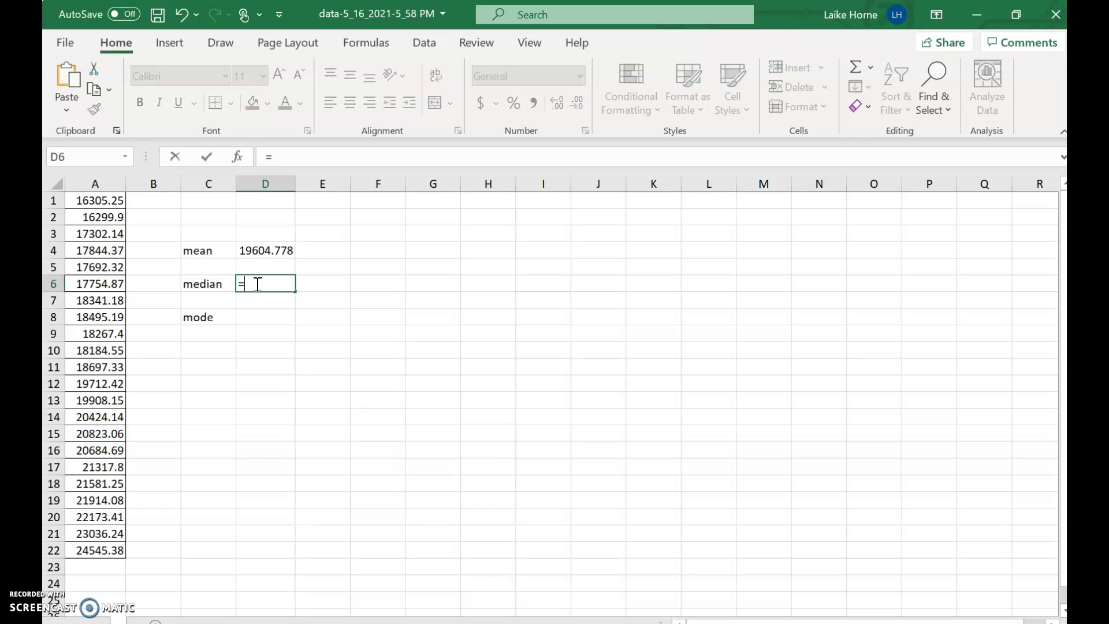
text(med)
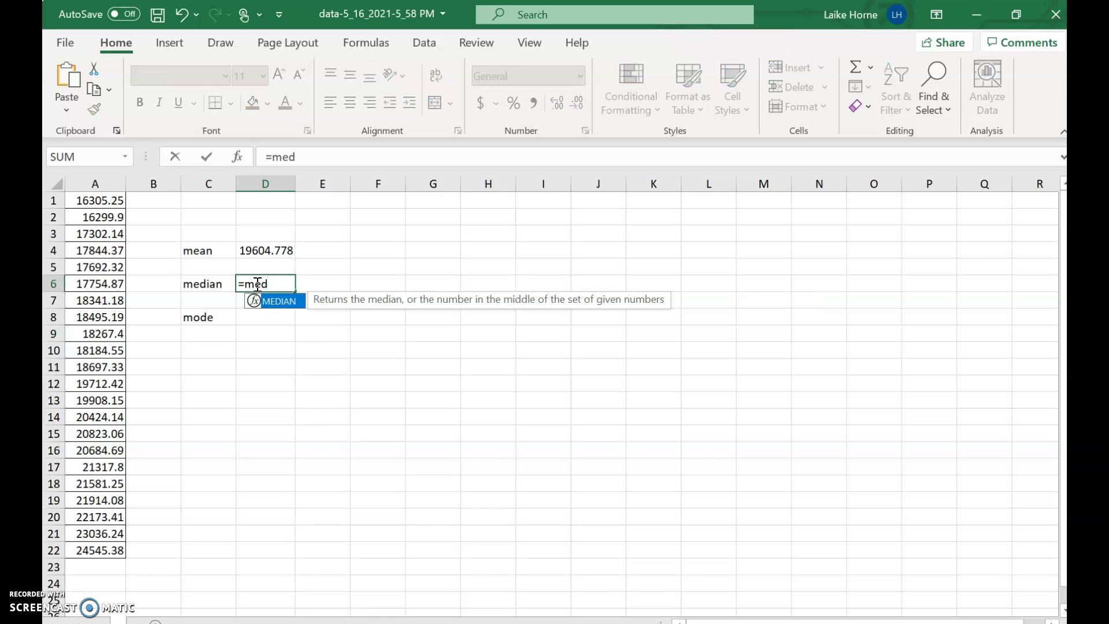
double_click(286, 303)
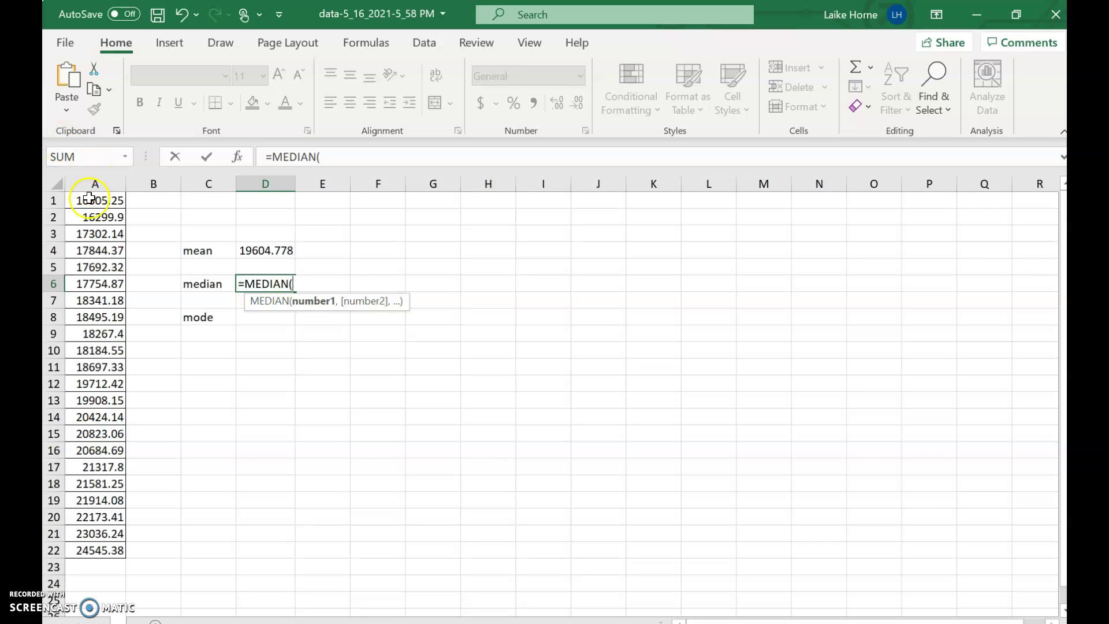
drag(87, 204, 114, 550)
key(Return)
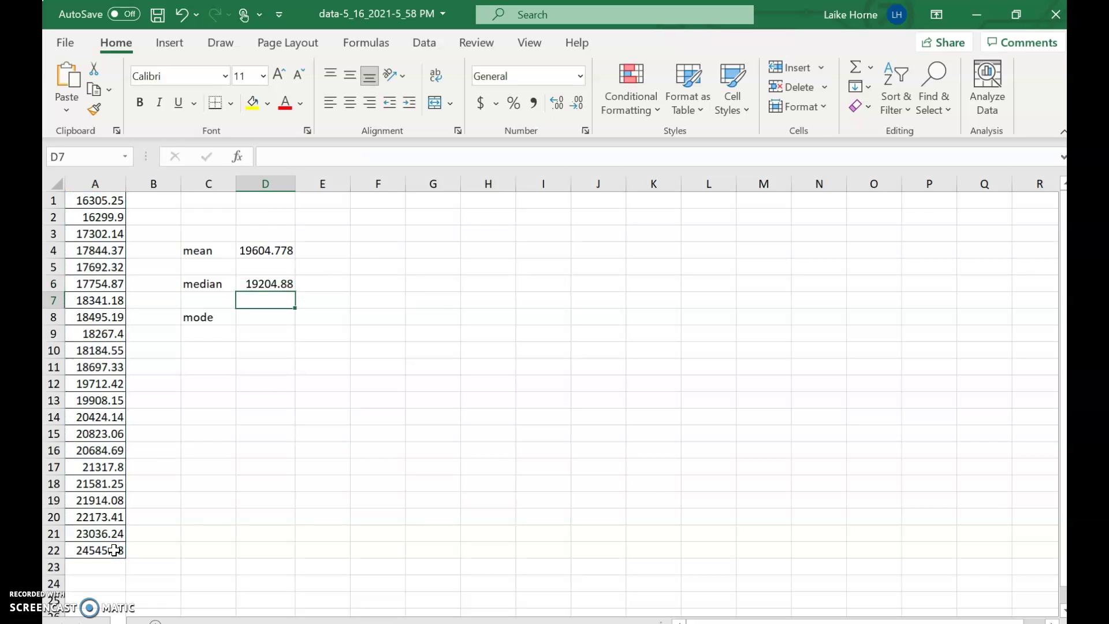
click(267, 286)
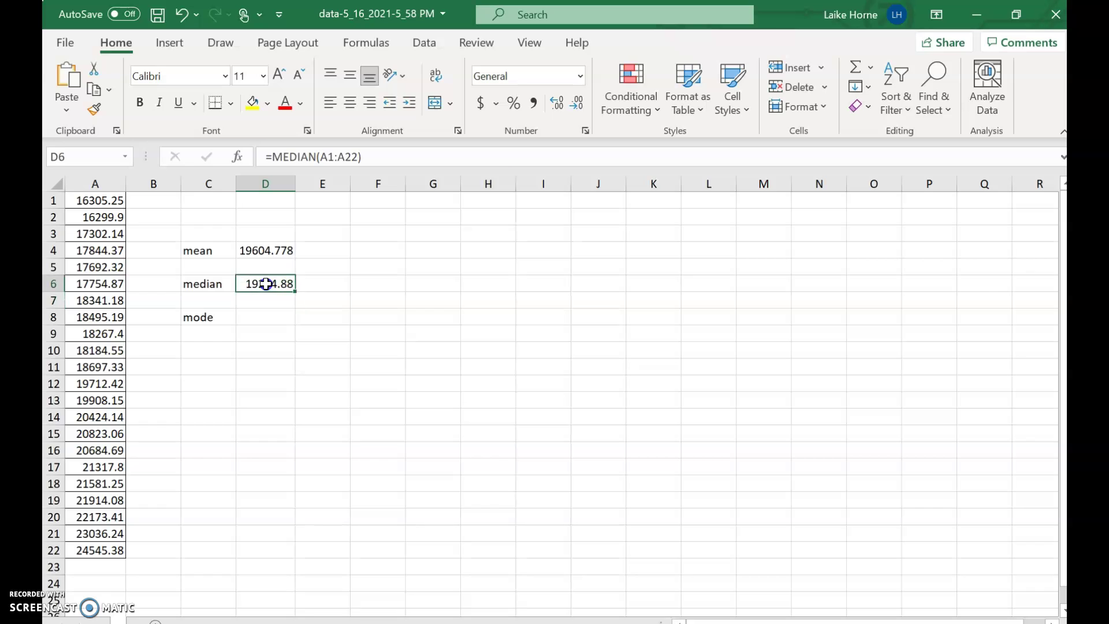
click(553, 103)
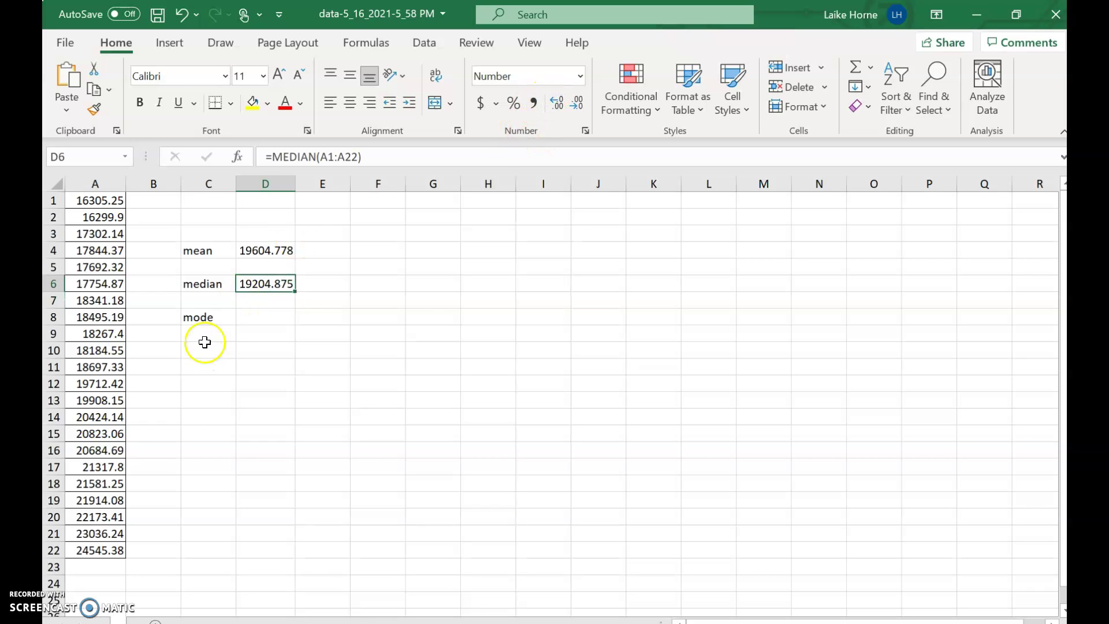
Calculate the mode of A1:A22 in D8 with the MODE function
click(248, 314)
text(=mo)
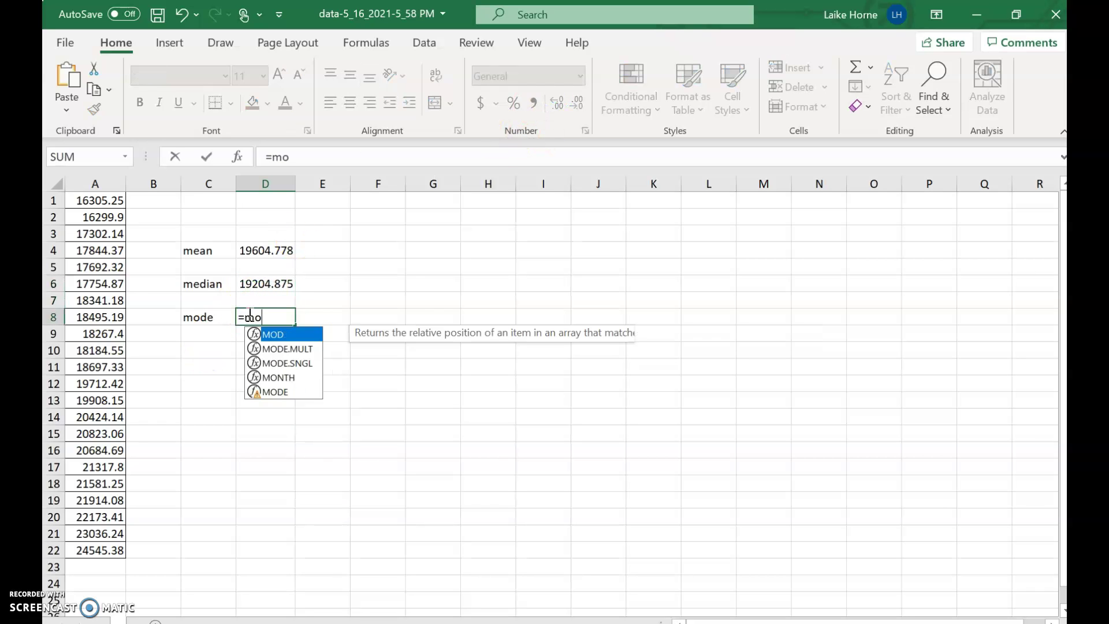
text(de()
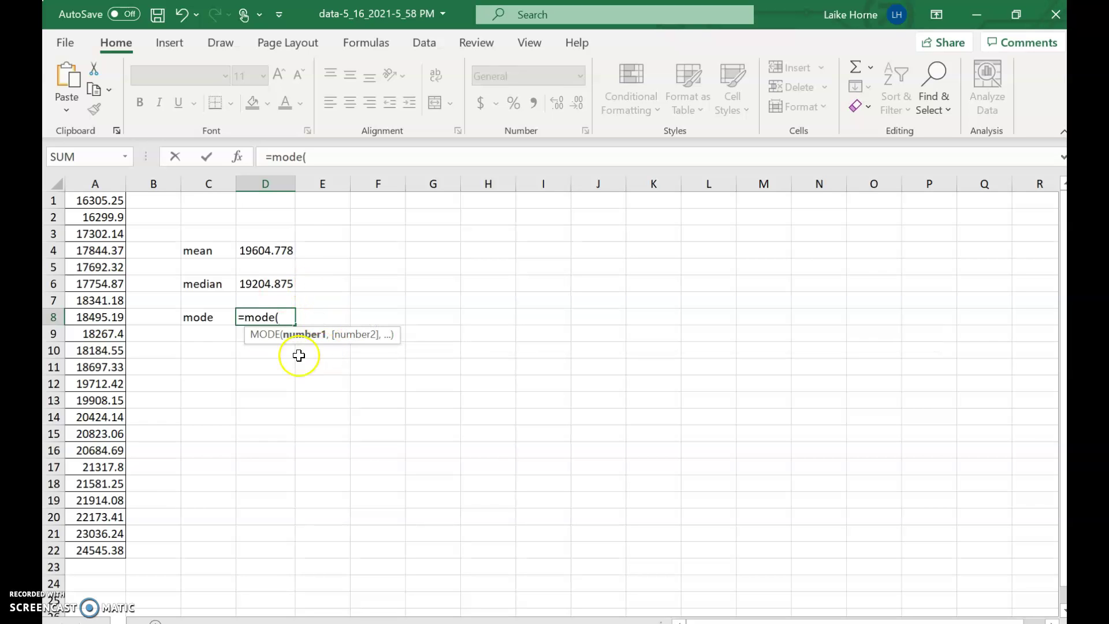
drag(86, 205, 87, 555)
text())
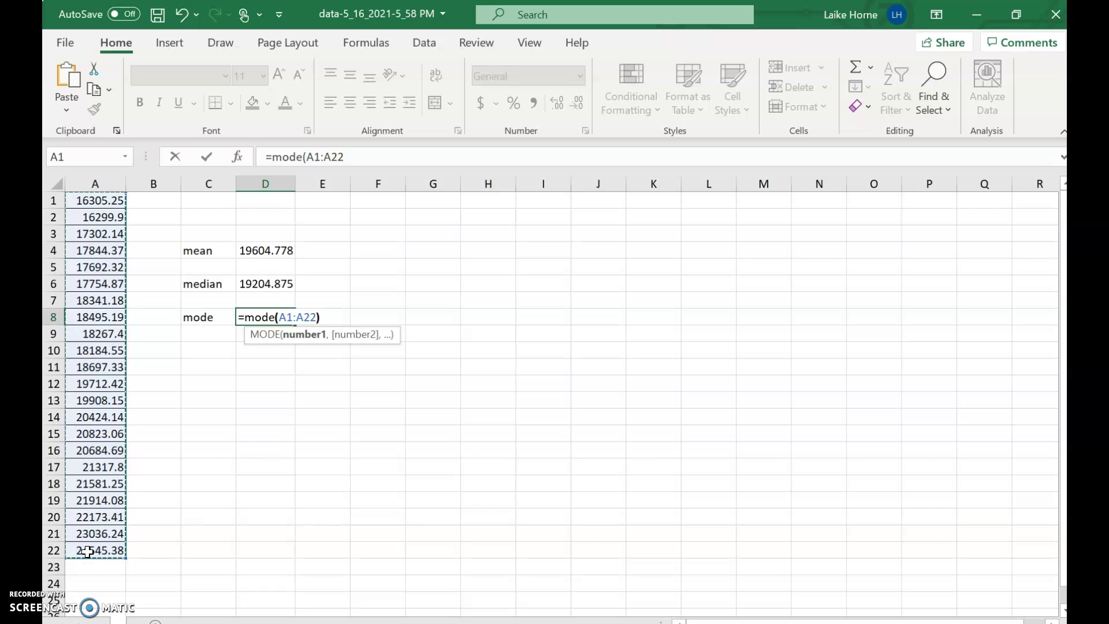
key(Return)
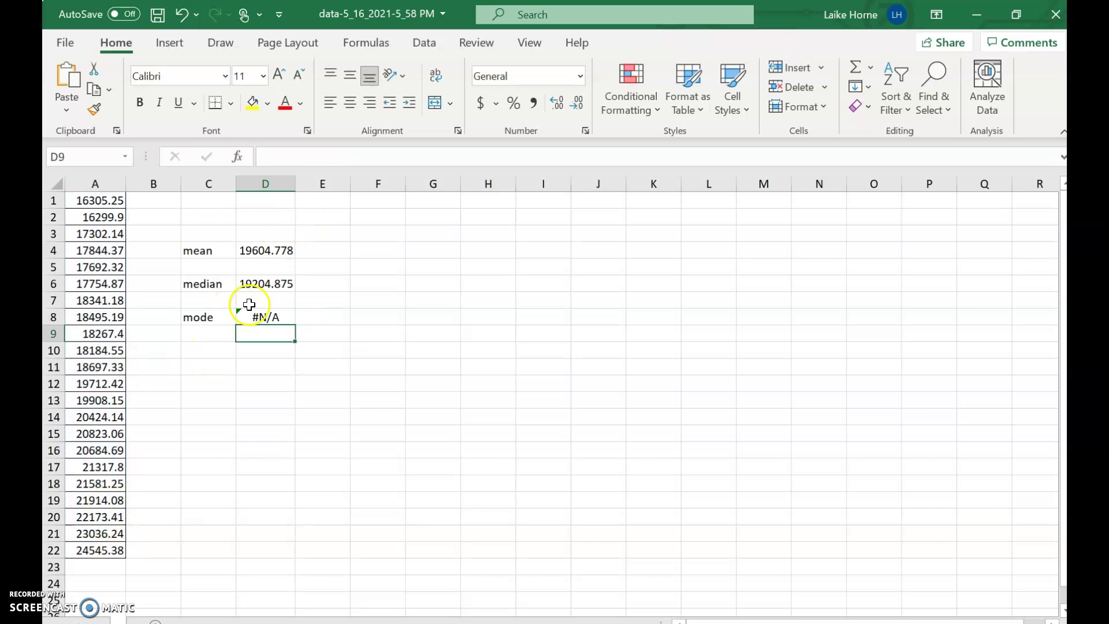
click(264, 317)
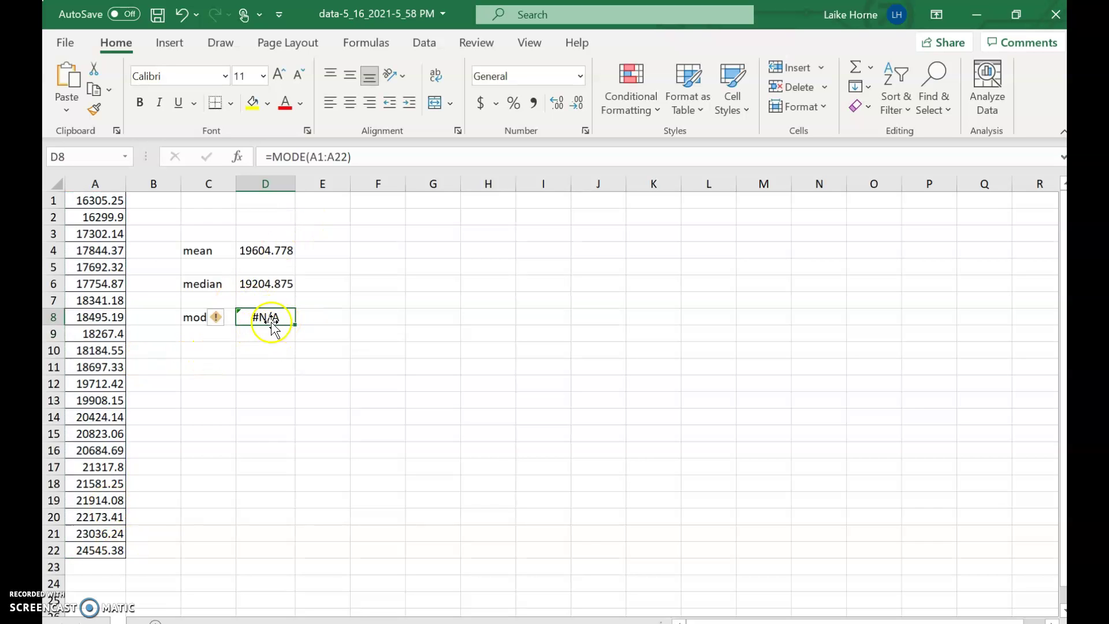
click(227, 364)
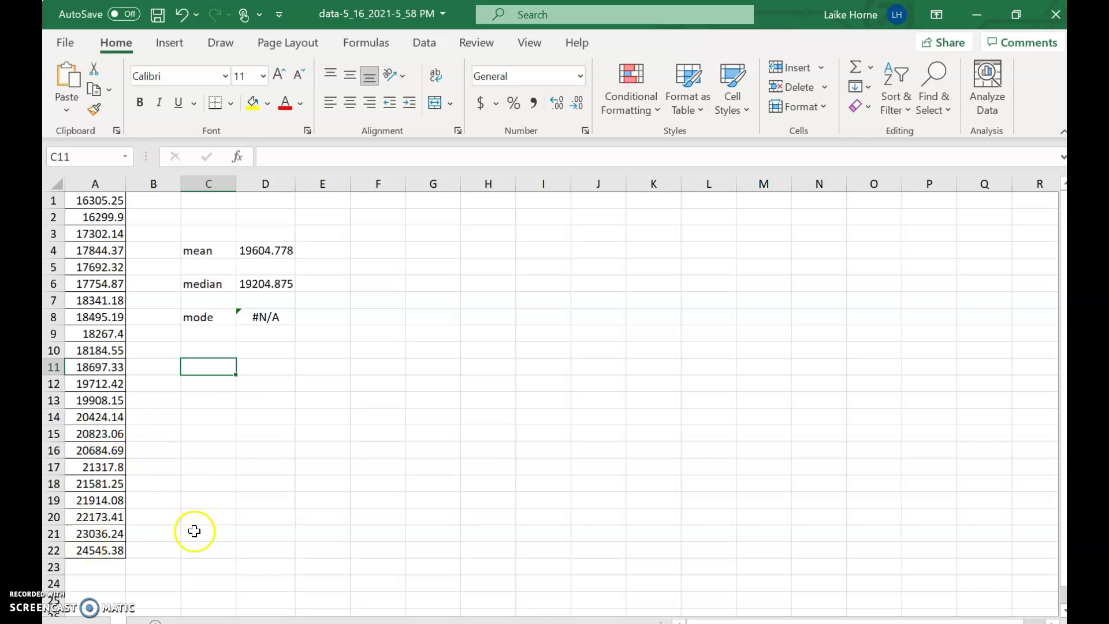
Sort the data in column A from smallest to largest to look for repeated values
click(94, 183)
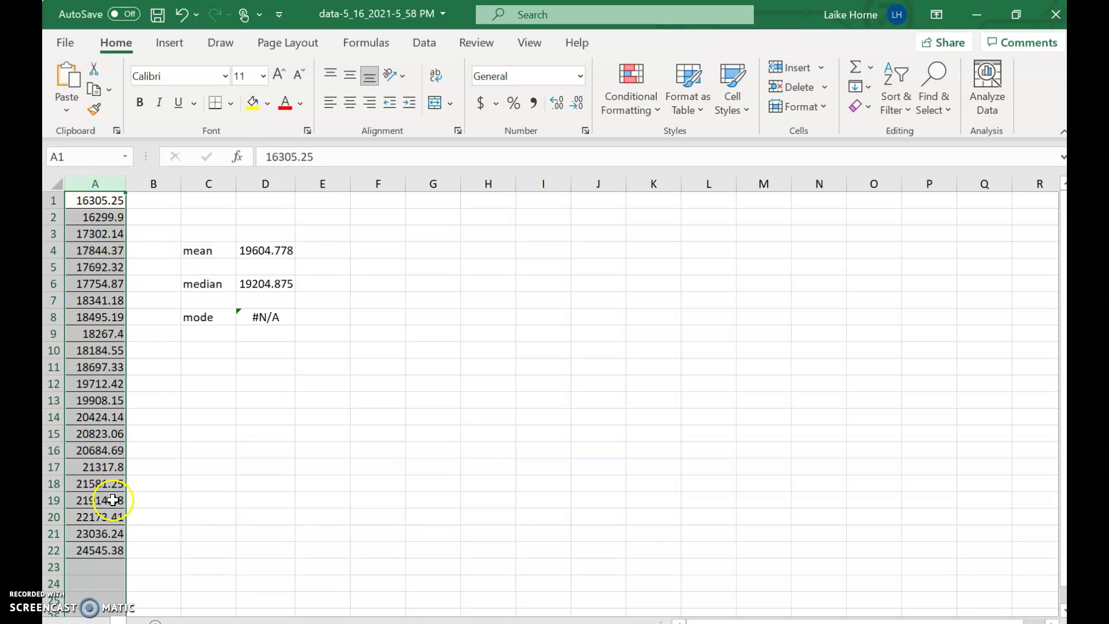
click(889, 98)
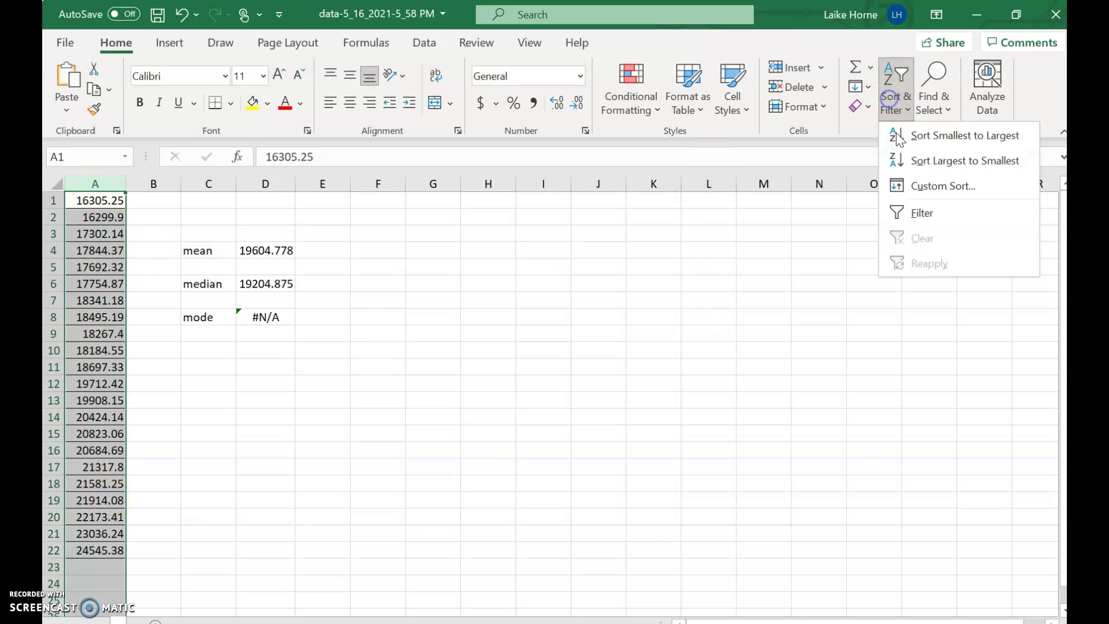
click(910, 141)
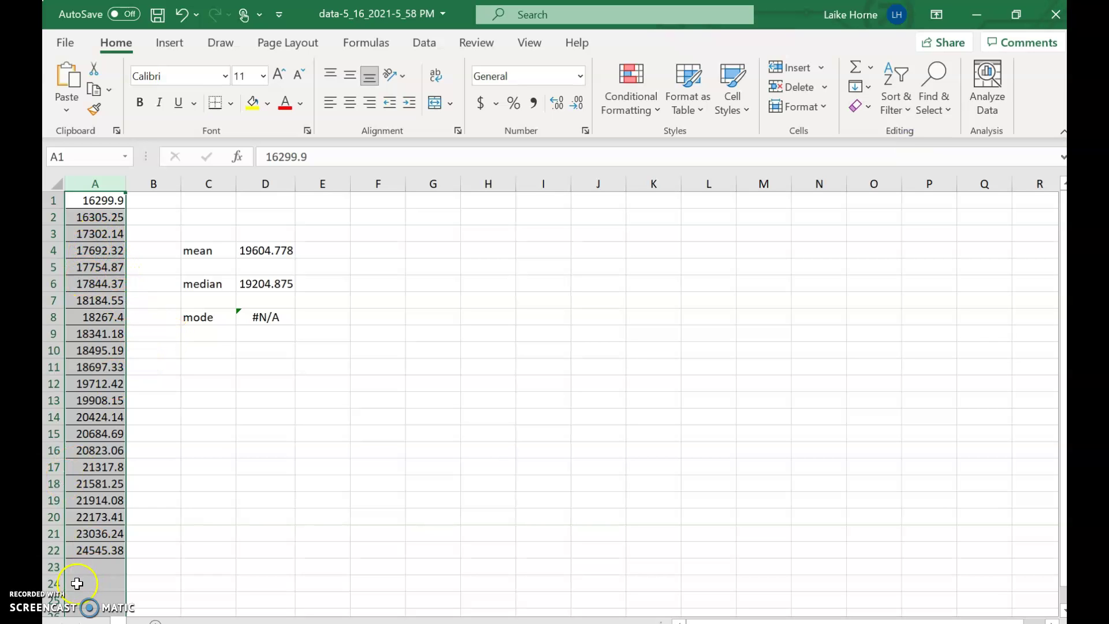
click(205, 529)
scroll(75, 478, down, 1)
scroll(75, 476, up, 1)
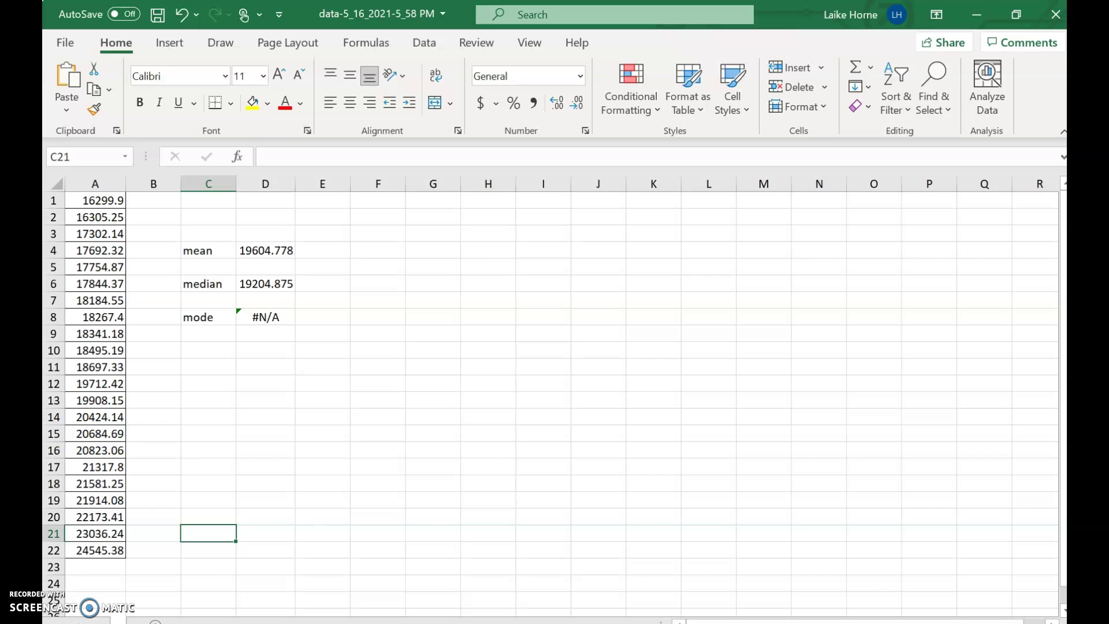
Switch to the Section 3.1 homework in Chrome and view part d about the distribution's shape
mouse_move(843, 621)
click(916, 607)
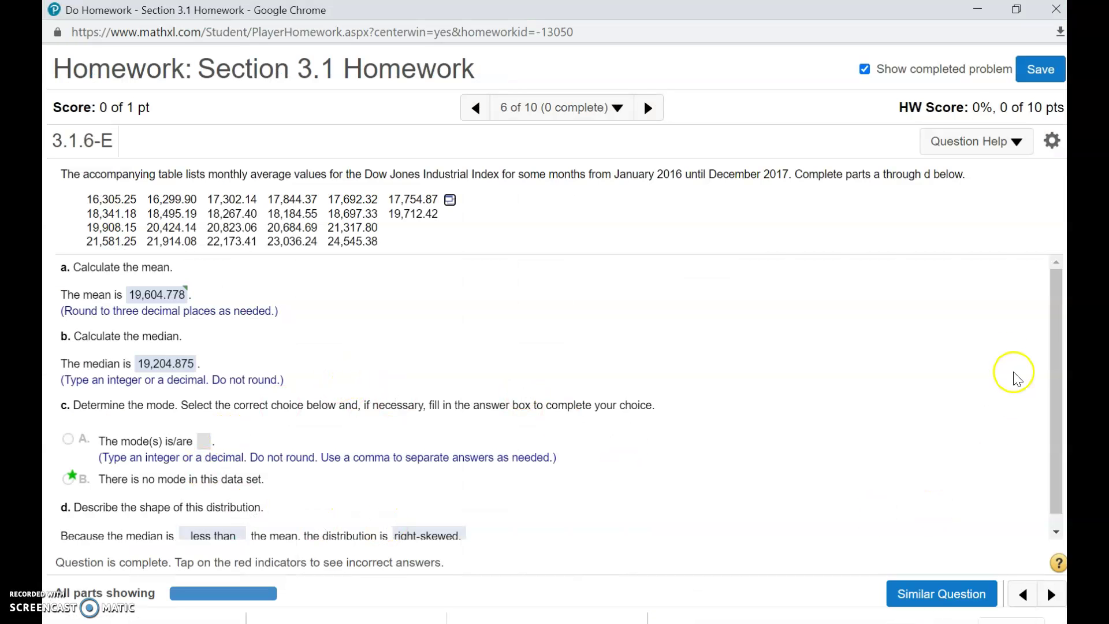
drag(1052, 354, 1059, 400)
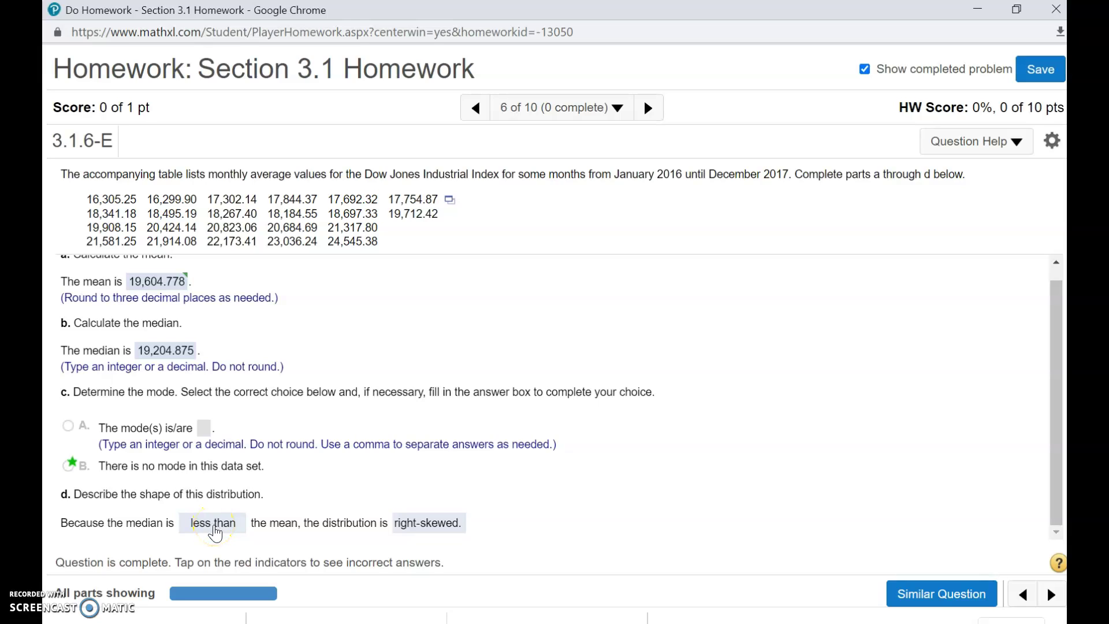
Switch to Microsoft Whiteboard and, checking the data-5_16_2021-5_58 PM workbook, handwrite 19204 below the median and 19604 below the right-skewed mean
click(63, 623)
mouse_move(645, 619)
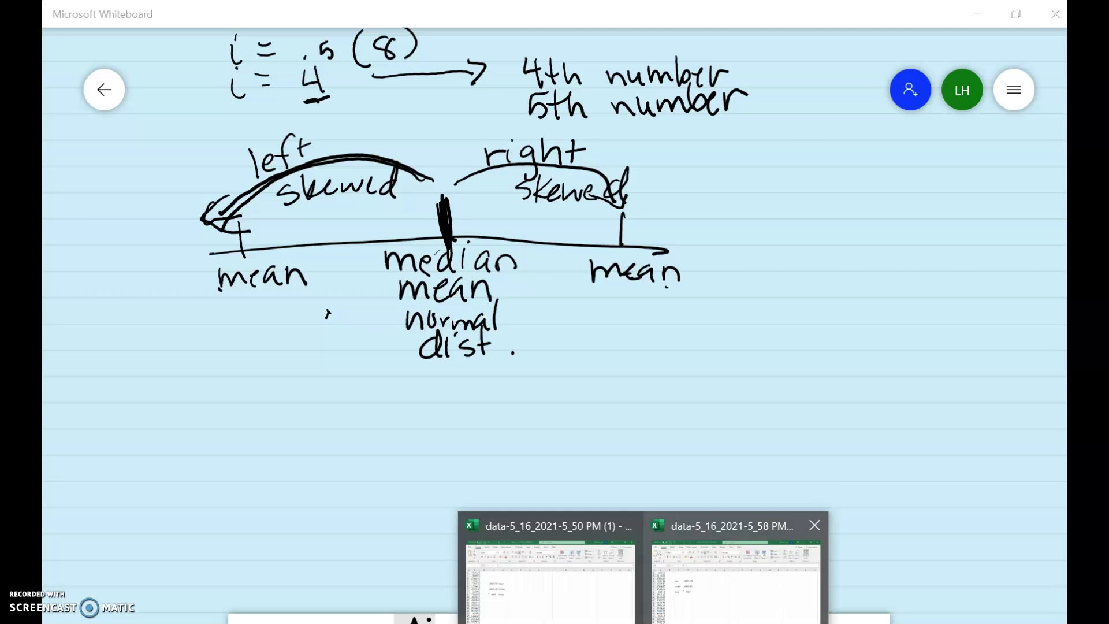
click(709, 614)
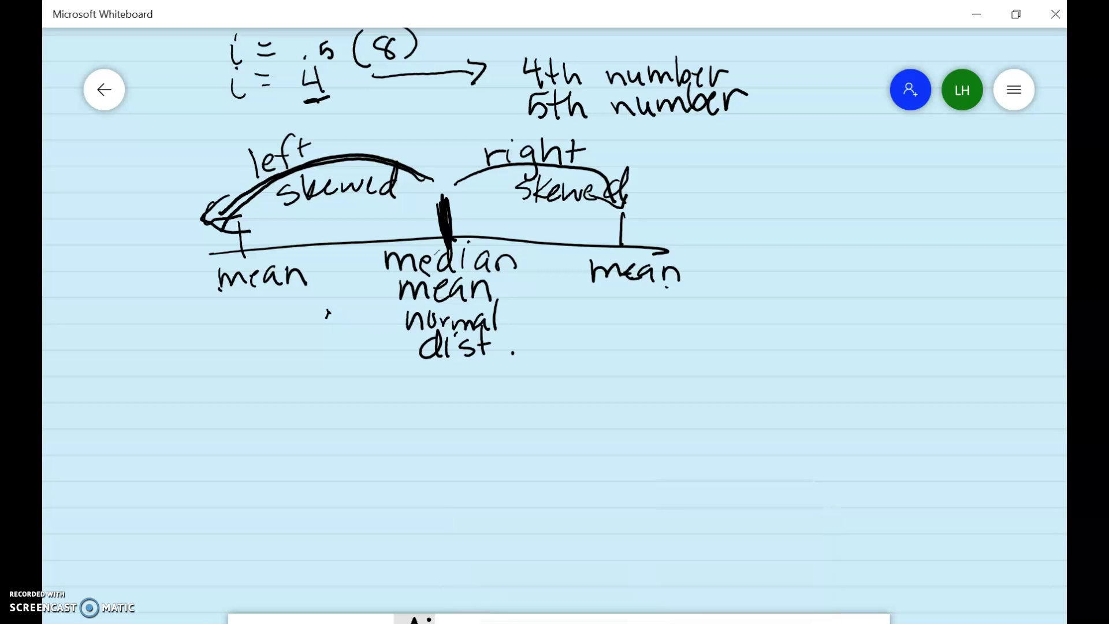
mouse_move(645, 620)
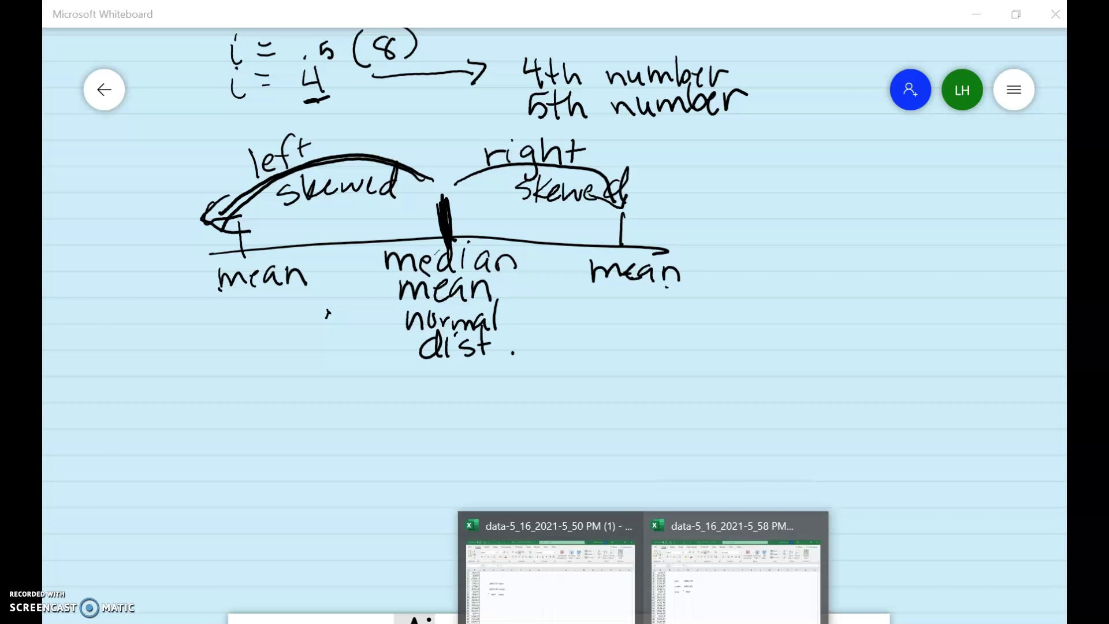
click(710, 613)
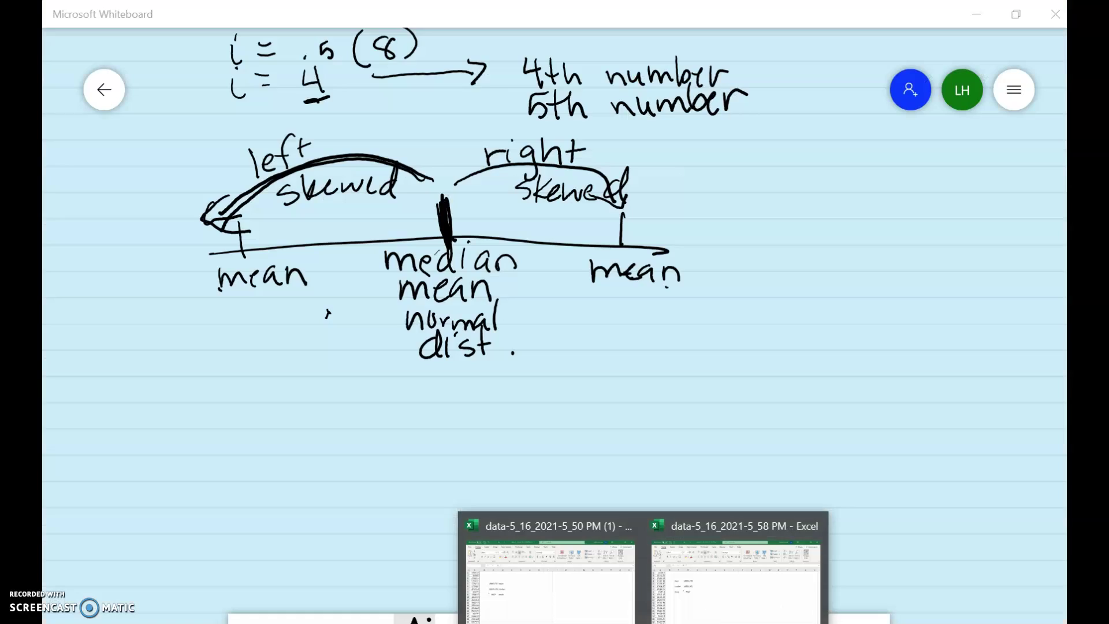
drag(554, 428, 597, 428)
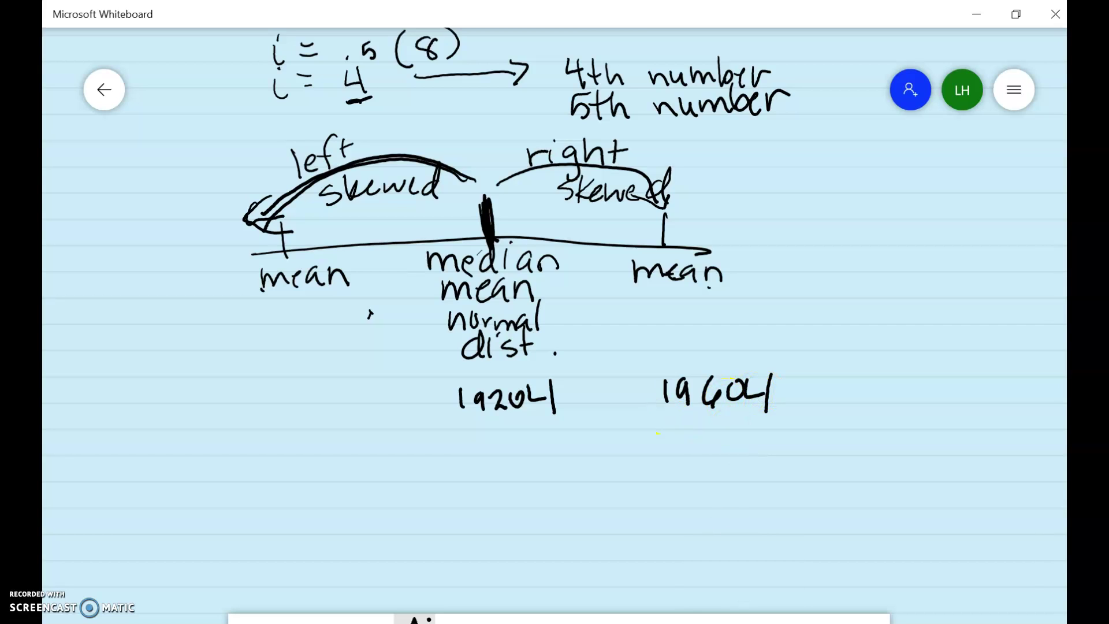
Check the homework's part d answer in Chrome against the skew sketch, returning to Microsoft Whiteboard
mouse_move(841, 618)
click(934, 572)
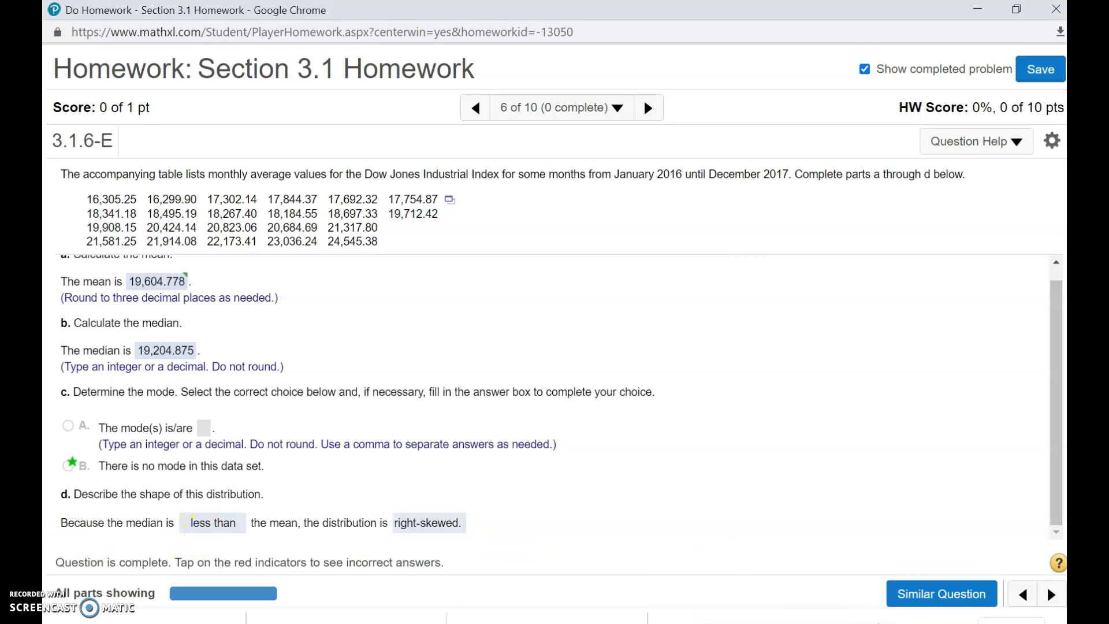
key(alt+Tab)
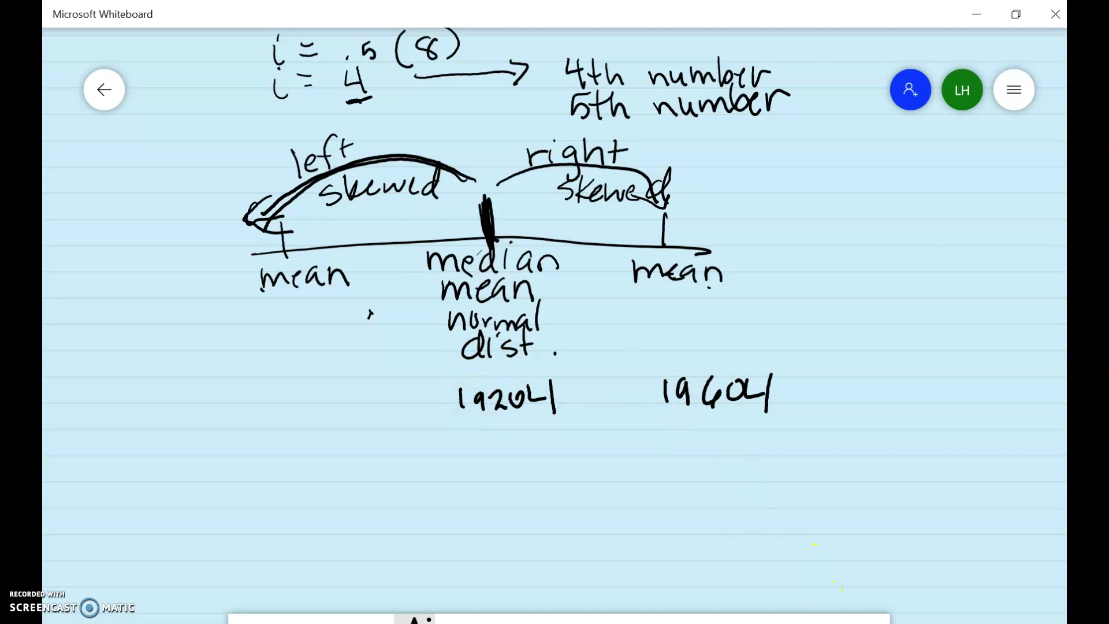
Switch back to the homework in Chrome and go forward to question 8 of 10
mouse_move(843, 622)
click(888, 605)
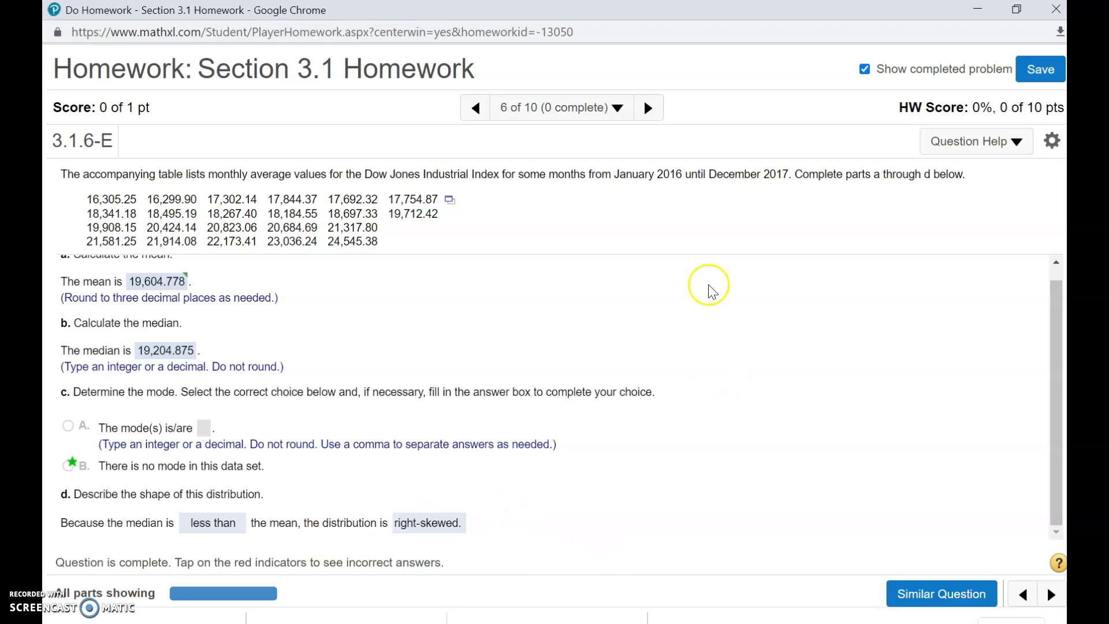
click(649, 107)
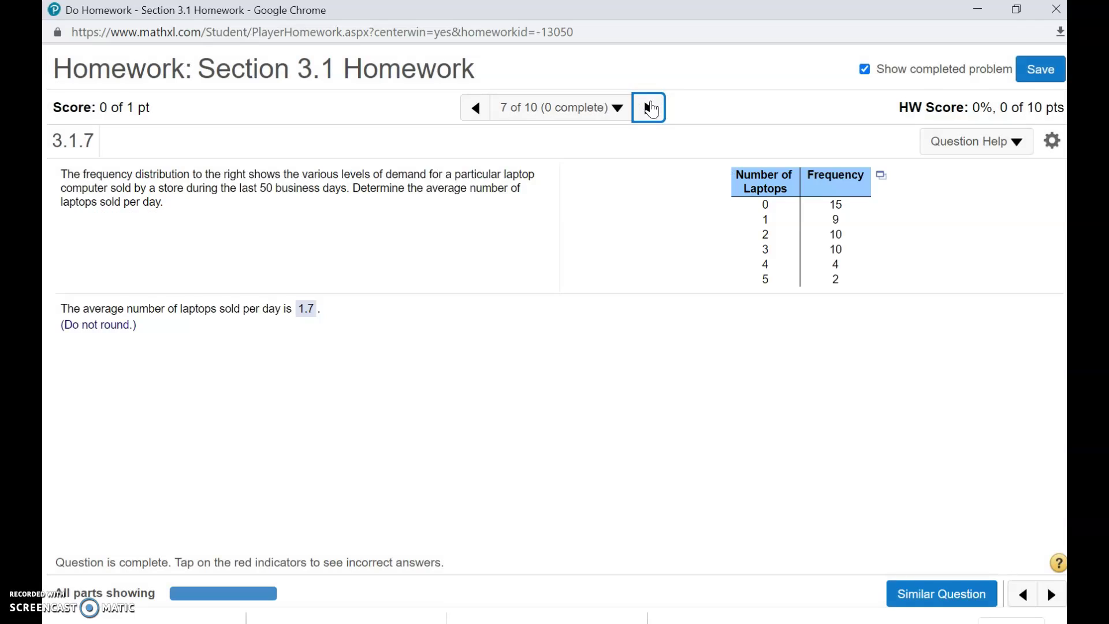
click(649, 107)
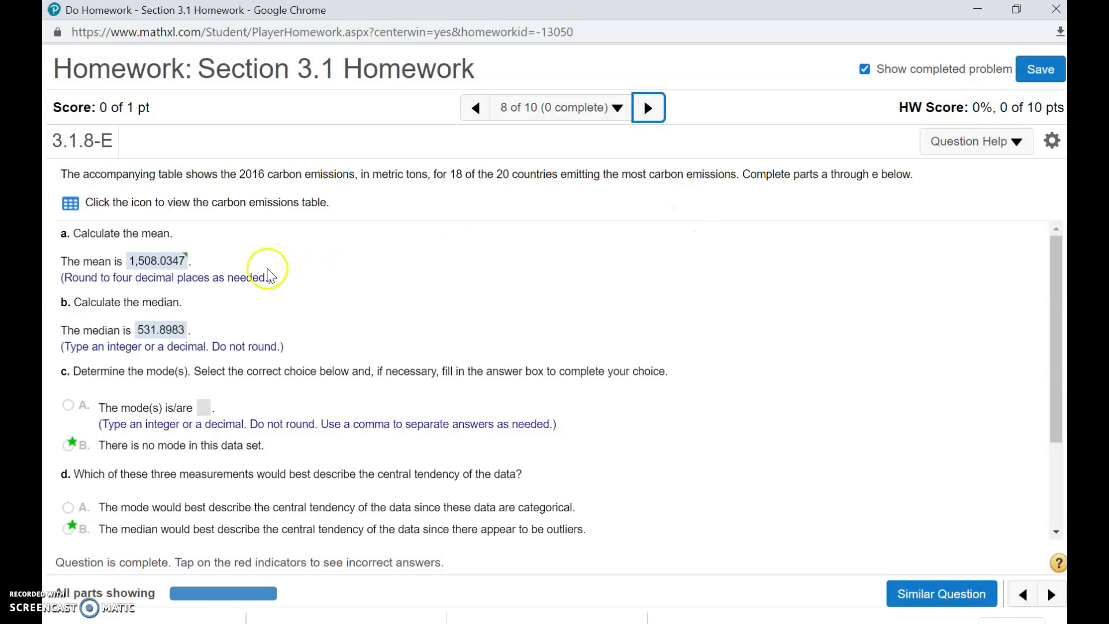
Check question 8's mean and median, and in Microsoft Whiteboard underline the left-skewed and right-skewed mean labels in the skew sketch
drag(1049, 283, 1030, 267)
click(1040, 223)
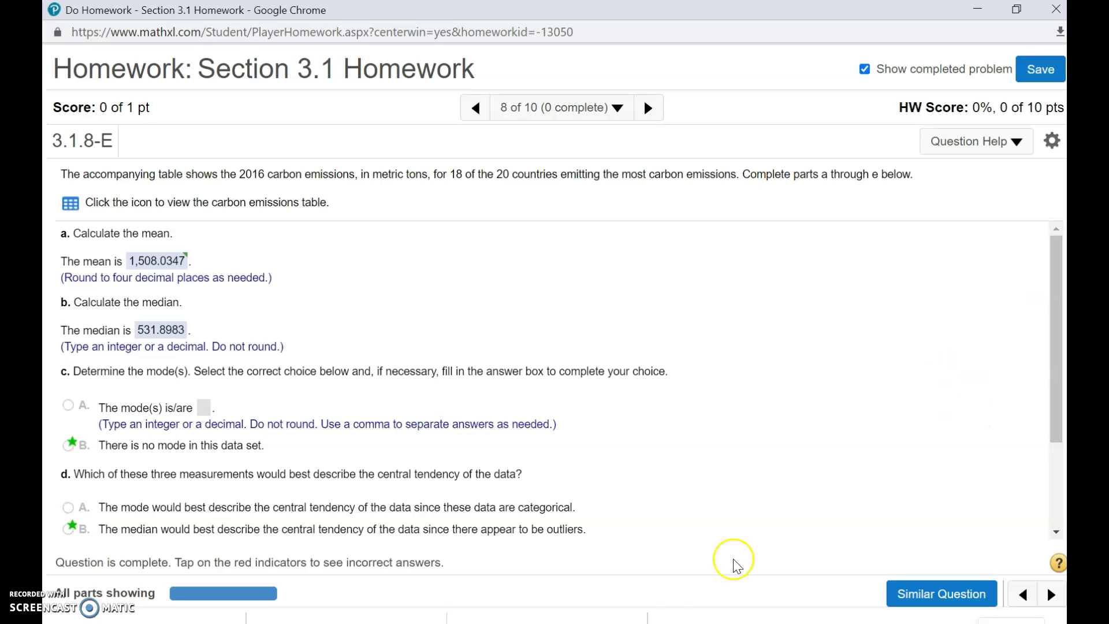
key(alt+Tab)
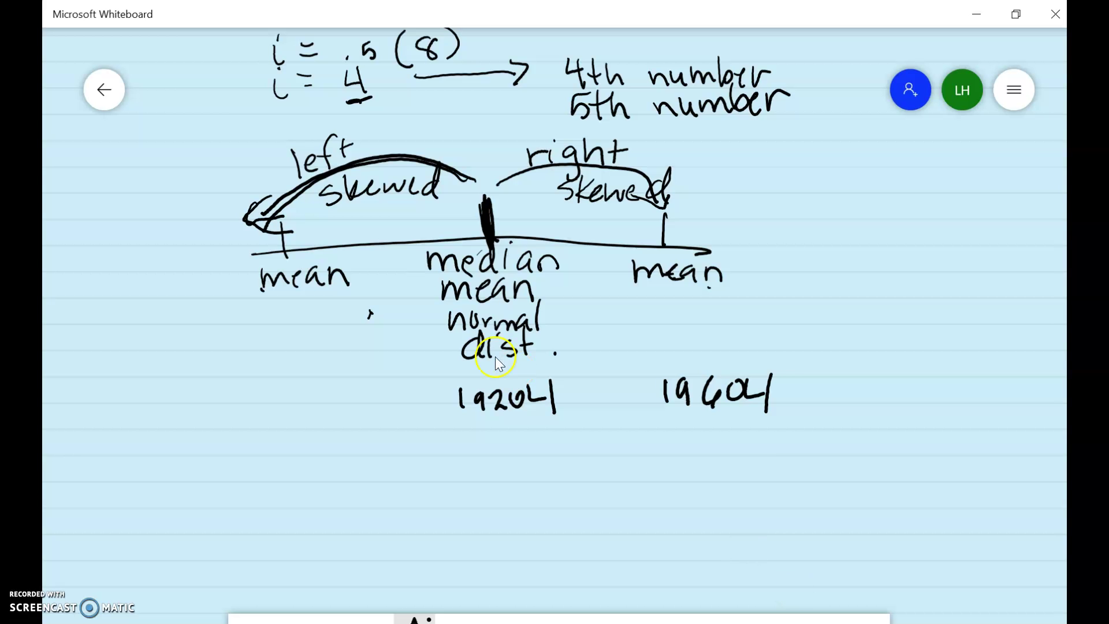
mouse_move(261, 318)
mouse_down()
mouse_move(321, 309)
mouse_move(251, 322)
mouse_up()
drag(725, 302, 645, 317)
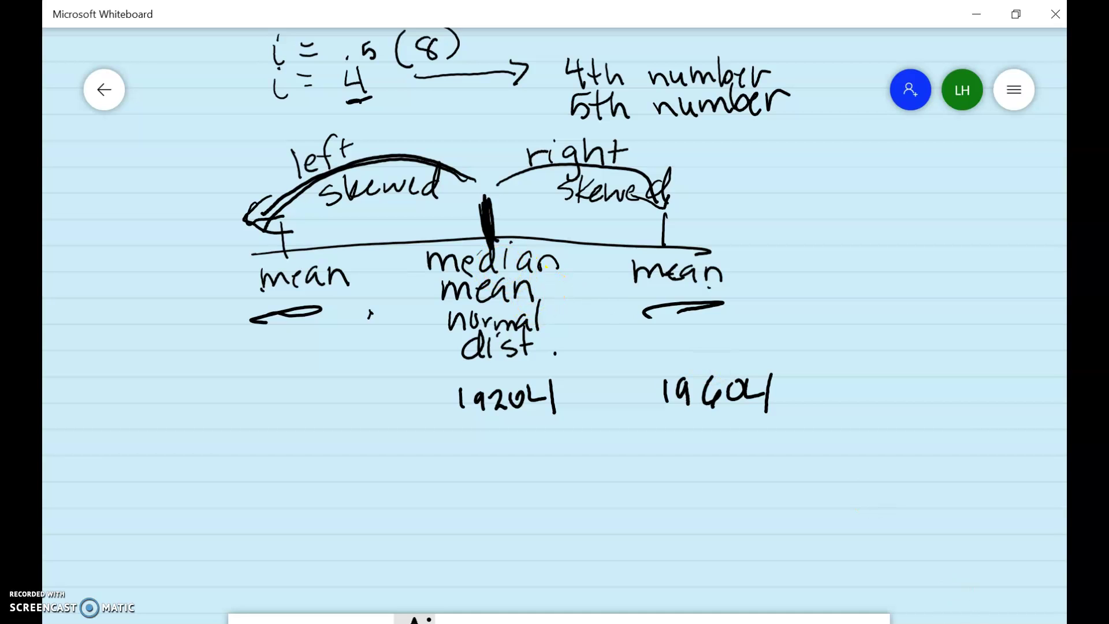
Return to the homework in Chrome and review question 8's answers on mode, central tendency and distribution shape
click(915, 608)
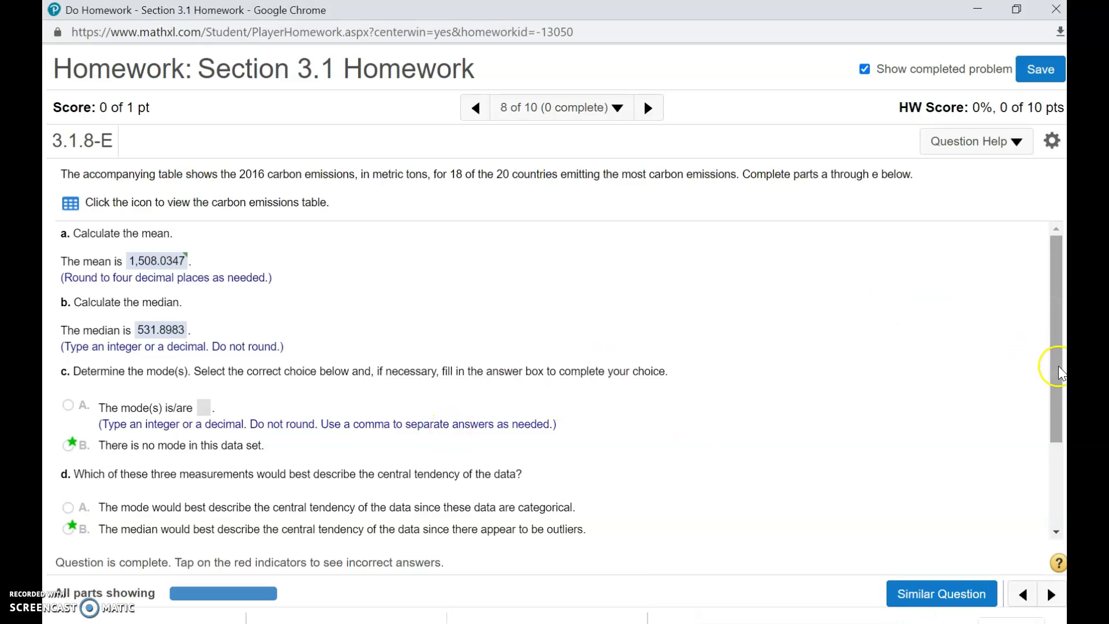
drag(1059, 366, 1047, 318)
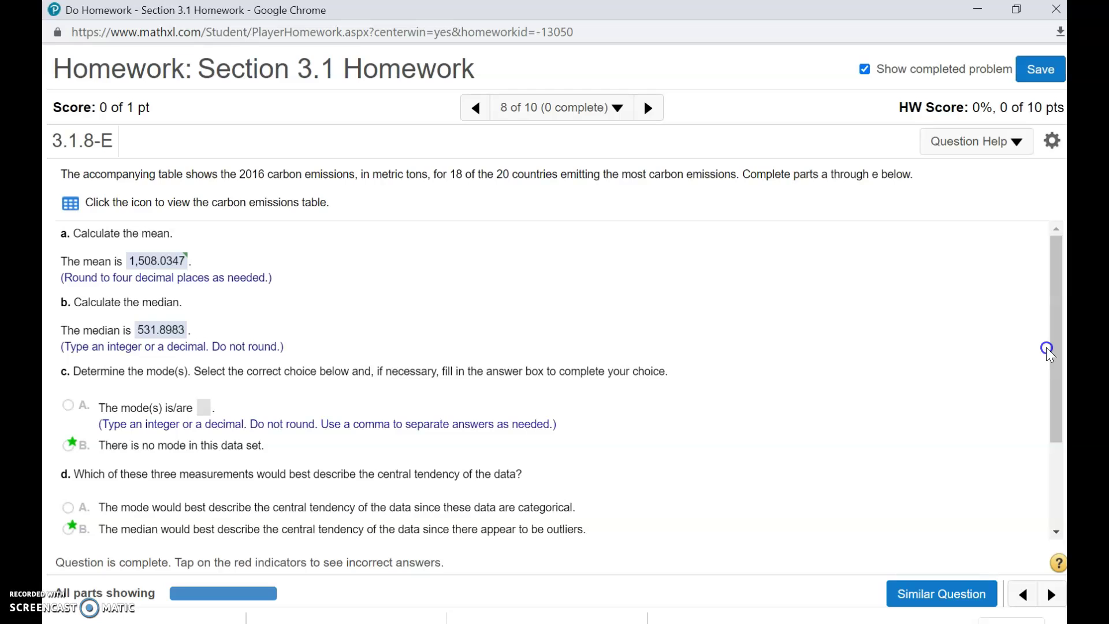
drag(1046, 348, 1045, 368)
drag(857, 403, 920, 391)
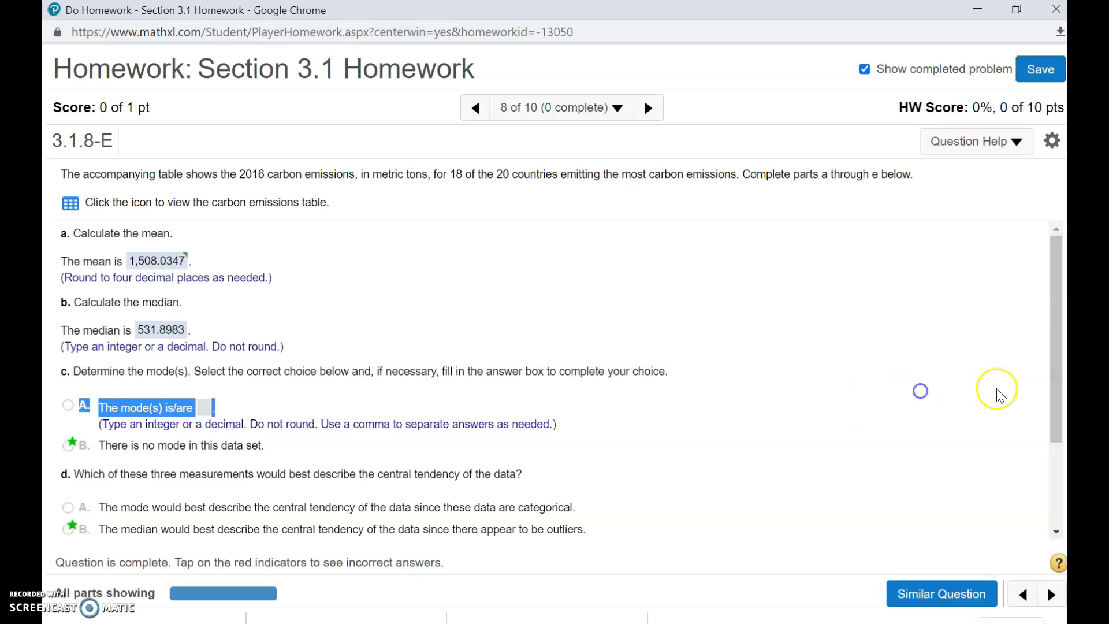
drag(1059, 425, 1053, 511)
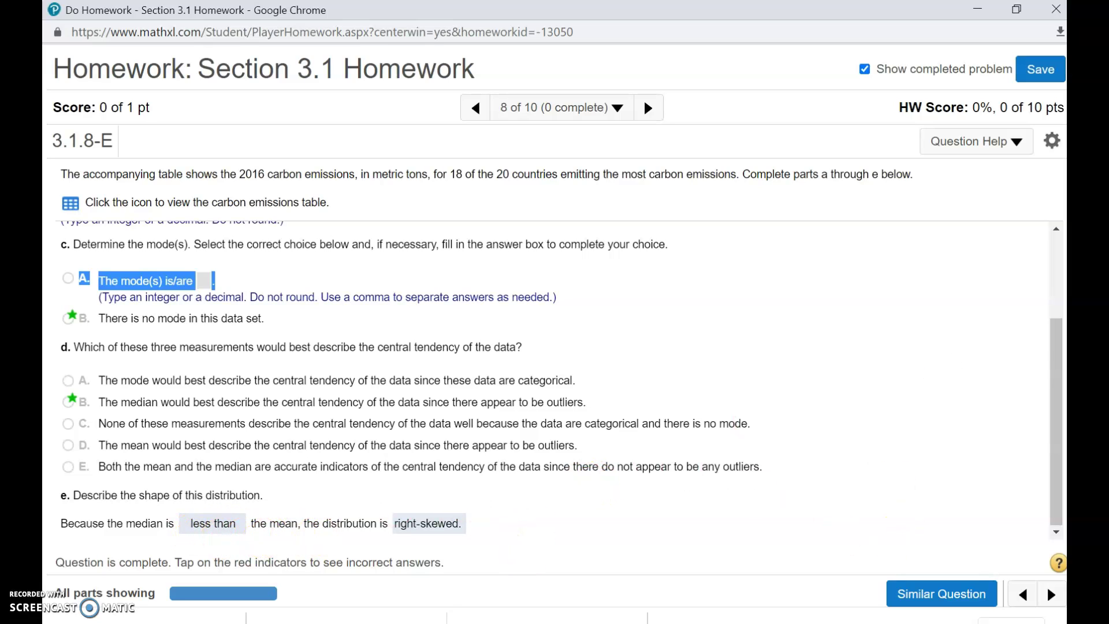
drag(1048, 372, 1040, 297)
drag(1054, 341, 1048, 392)
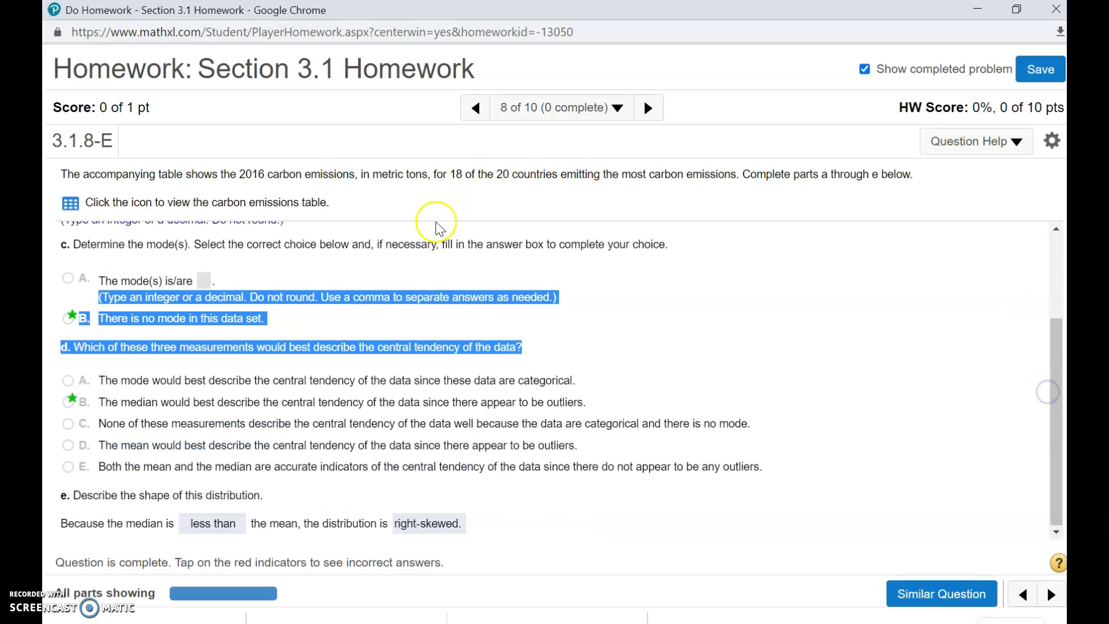
click(437, 227)
Go forward to question 9 of 10 and compare its mean and median with the central tendency and distribution shape answers
click(647, 109)
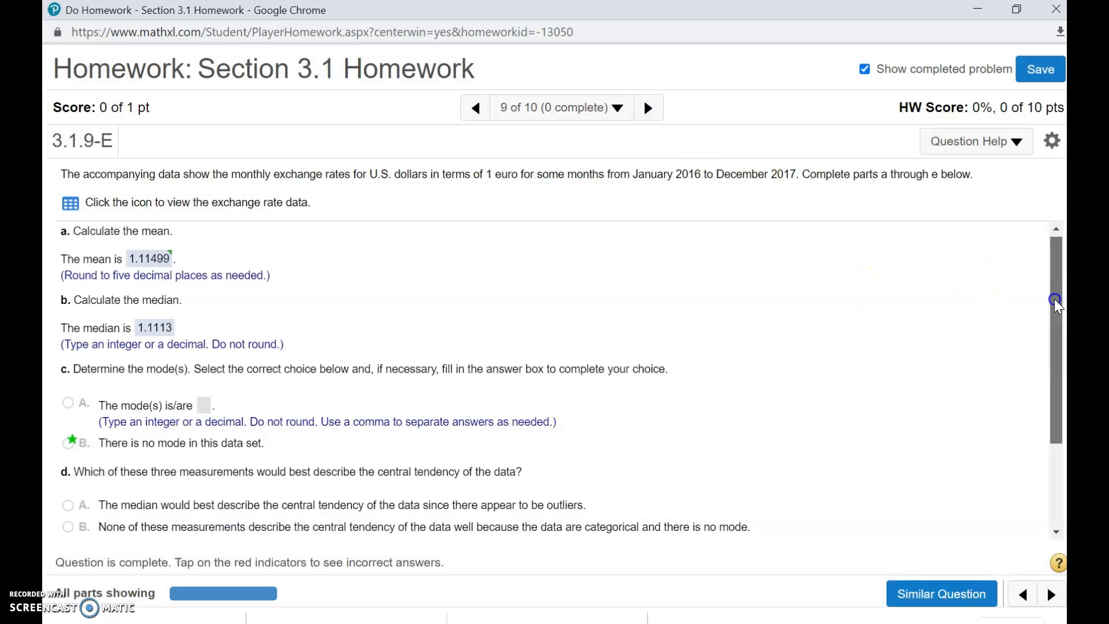
drag(1053, 285, 1059, 383)
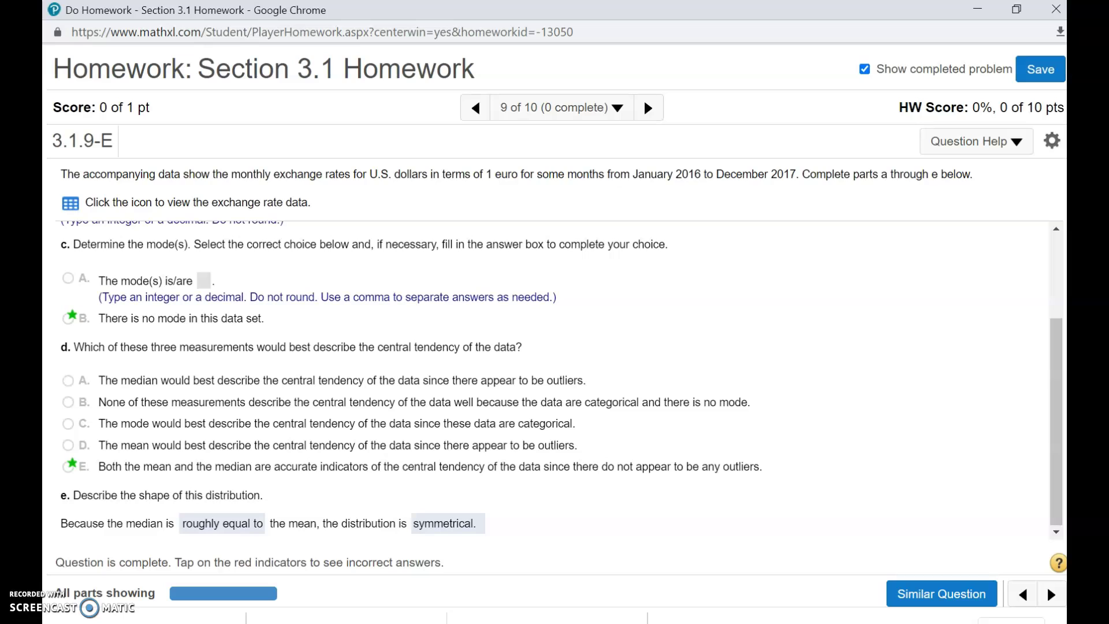
drag(1057, 469, 1056, 386)
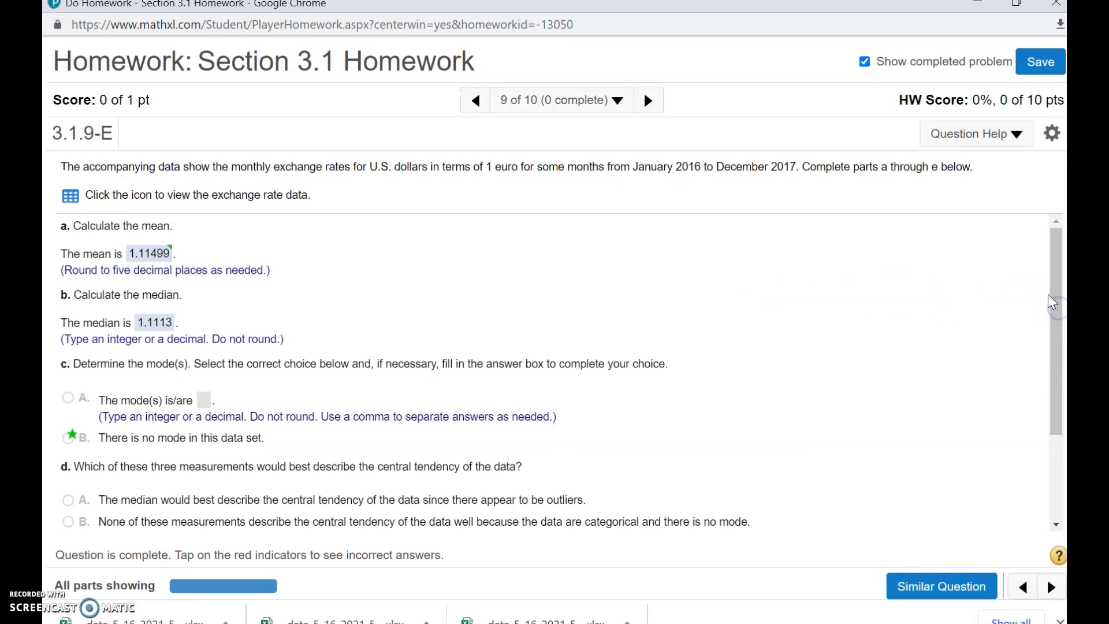
drag(1049, 309, 1058, 457)
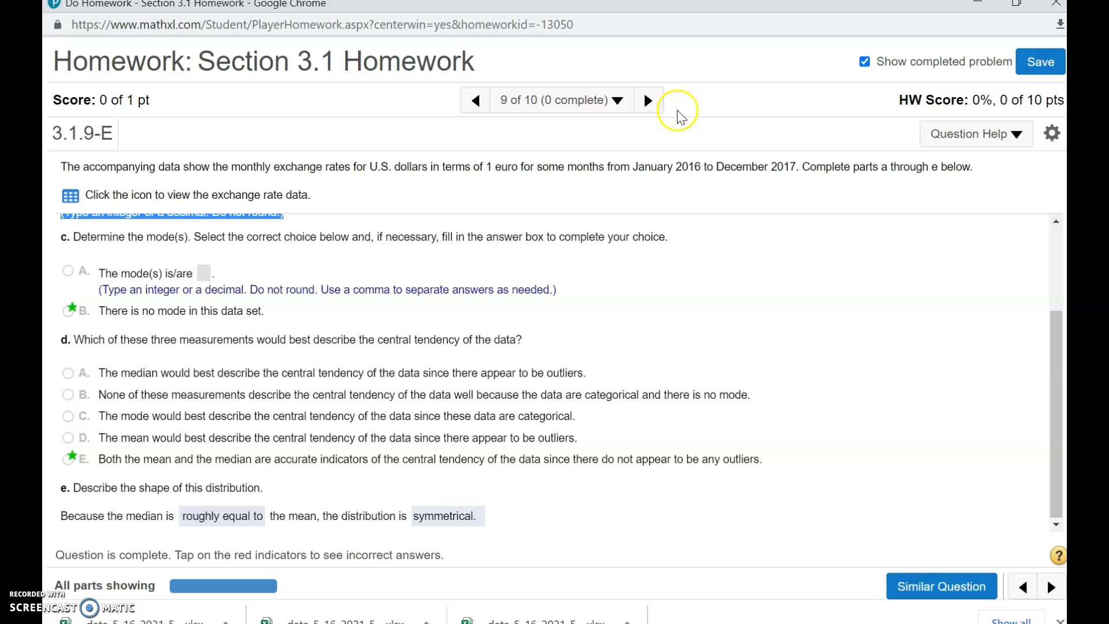
Go forward to question 10 of 10 and review its answers through part e on the player's claim
click(648, 101)
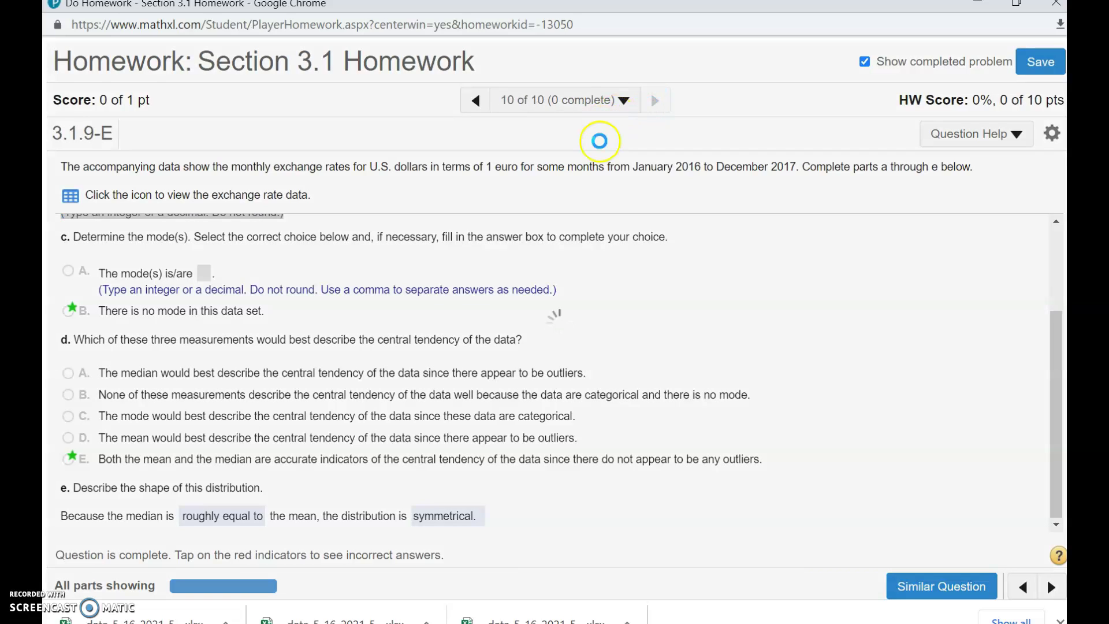
scroll(686, 325, down, 2)
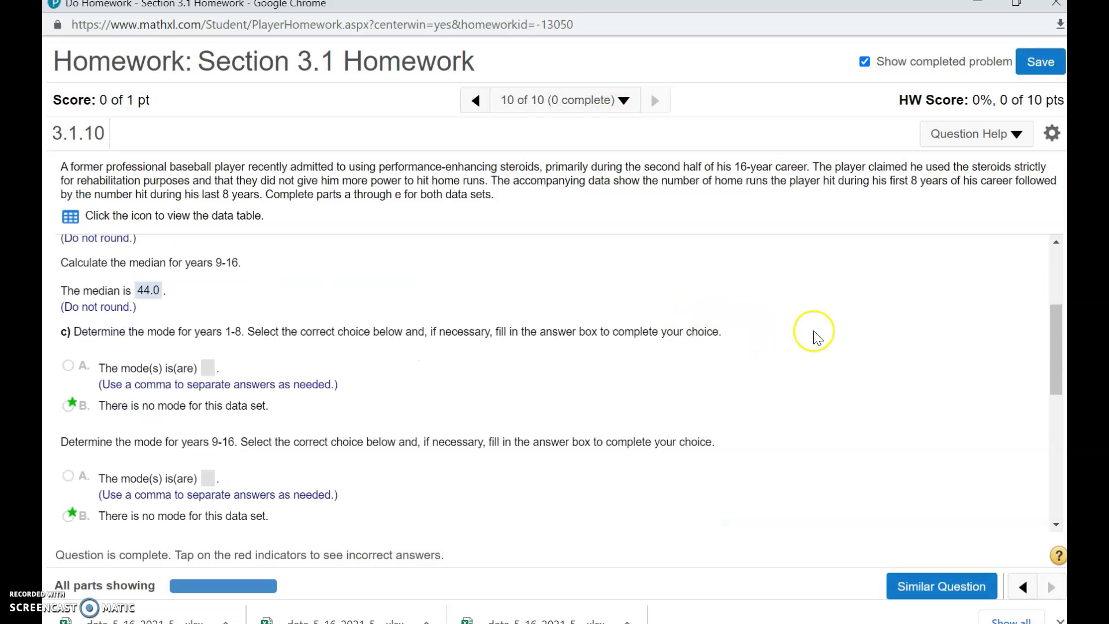
drag(1050, 341, 1058, 485)
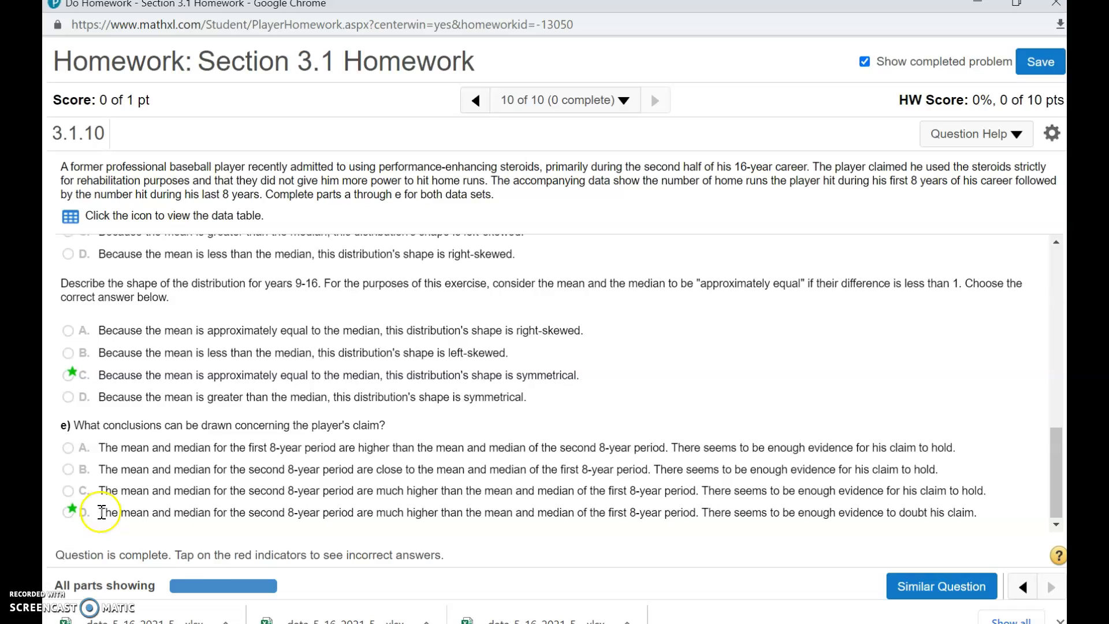